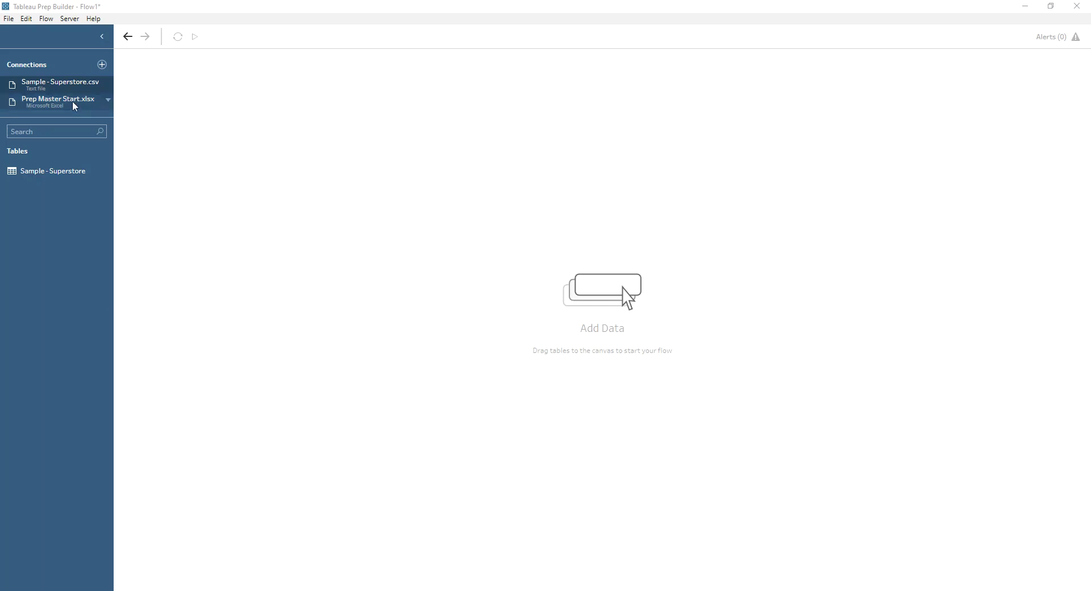
# Add the Data Roles table from Prep Master Start.xlsx to the flow and attach a cleaning step to it.
pyautogui.click(64, 108)
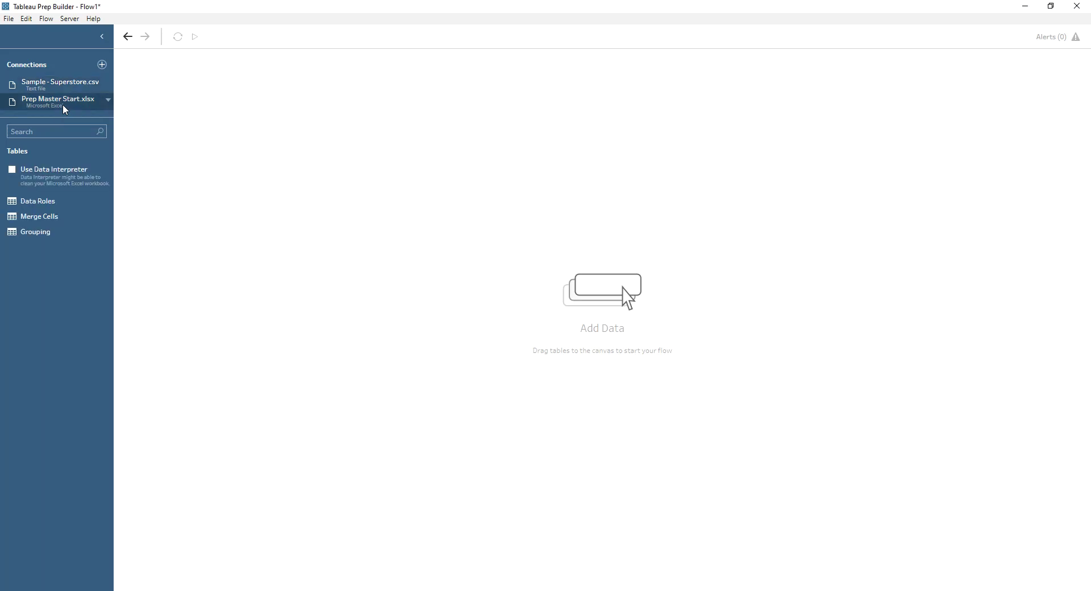
pyautogui.moveTo(35, 207); pyautogui.dragTo(243, 137)
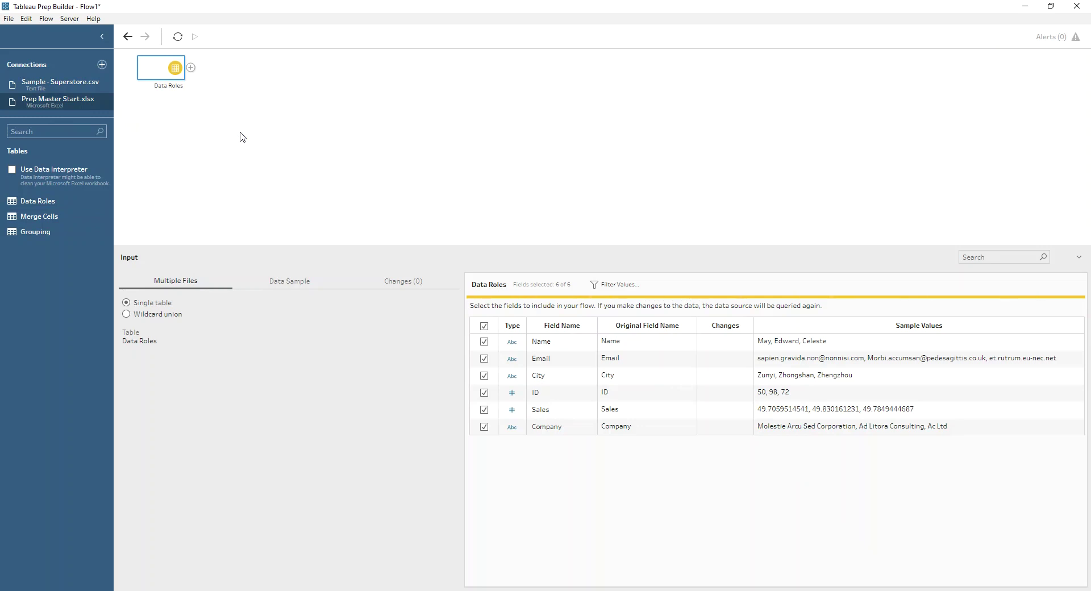
pyautogui.click(190, 67)
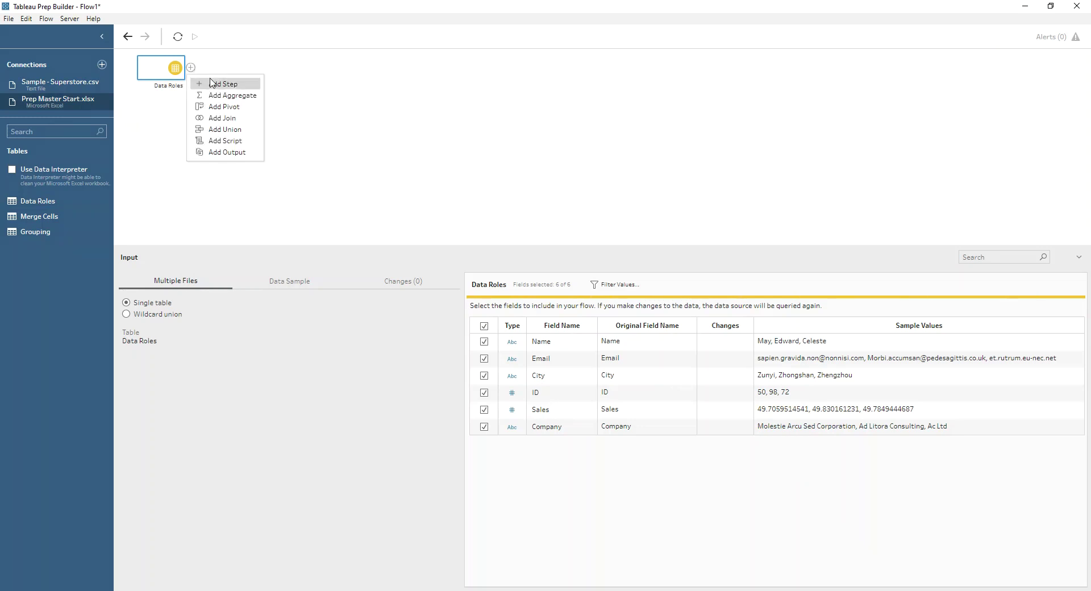
pyautogui.click(216, 84)
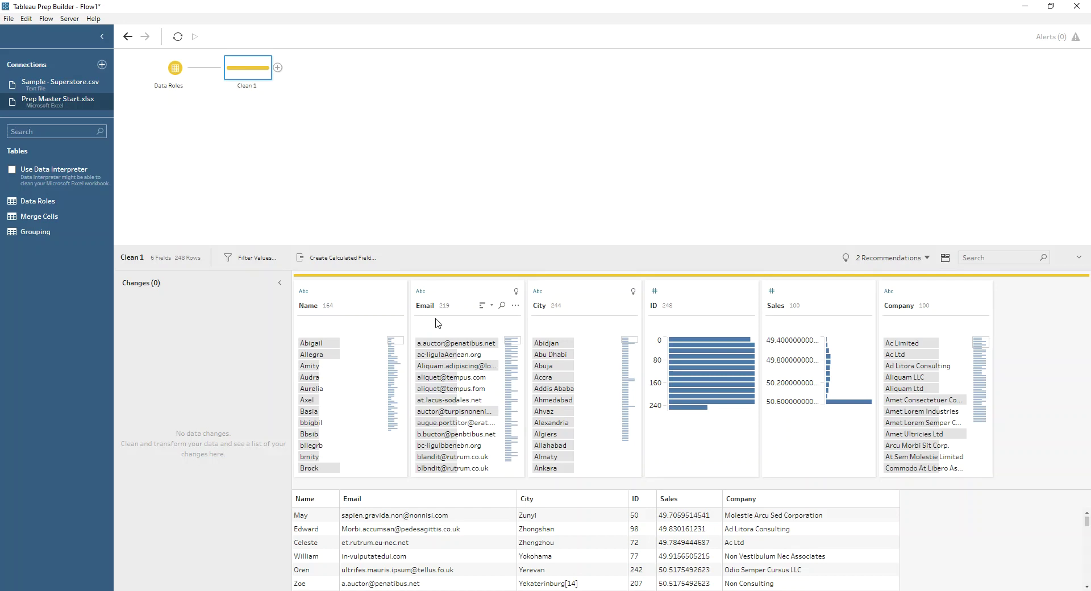
# Apply the recommended Email data role to the Email field and inspect the row behind its first invalid value.
pyautogui.click(516, 292)
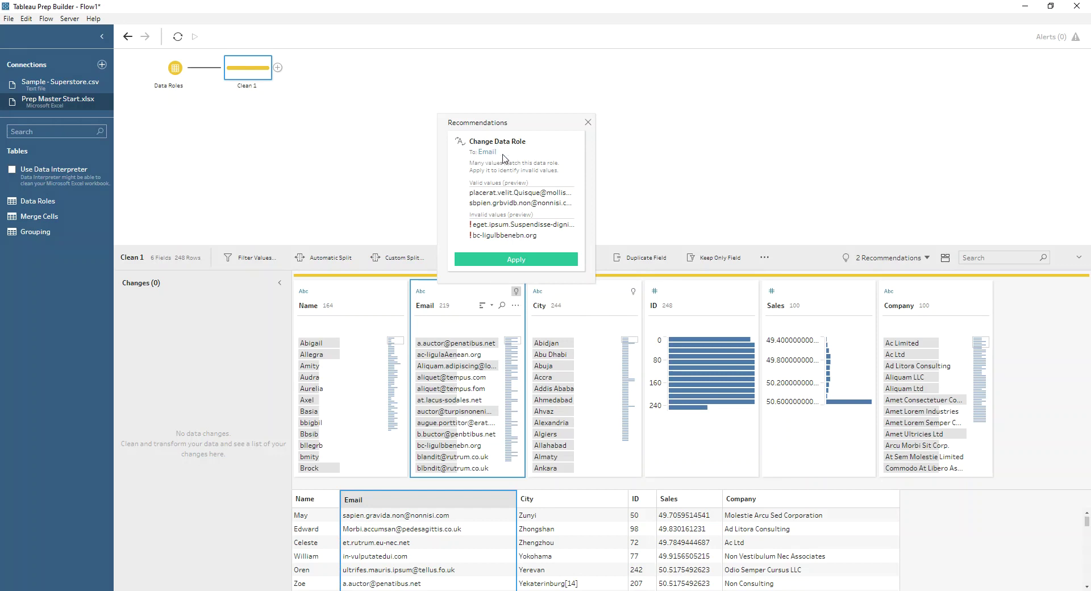
pyautogui.click(533, 259)
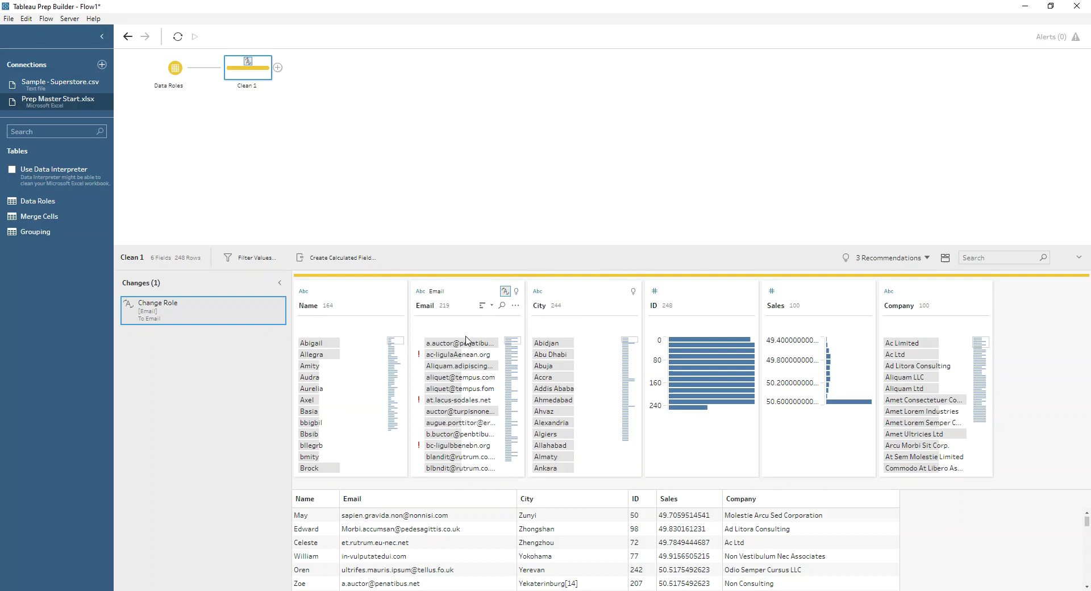
pyautogui.moveTo(419, 358)
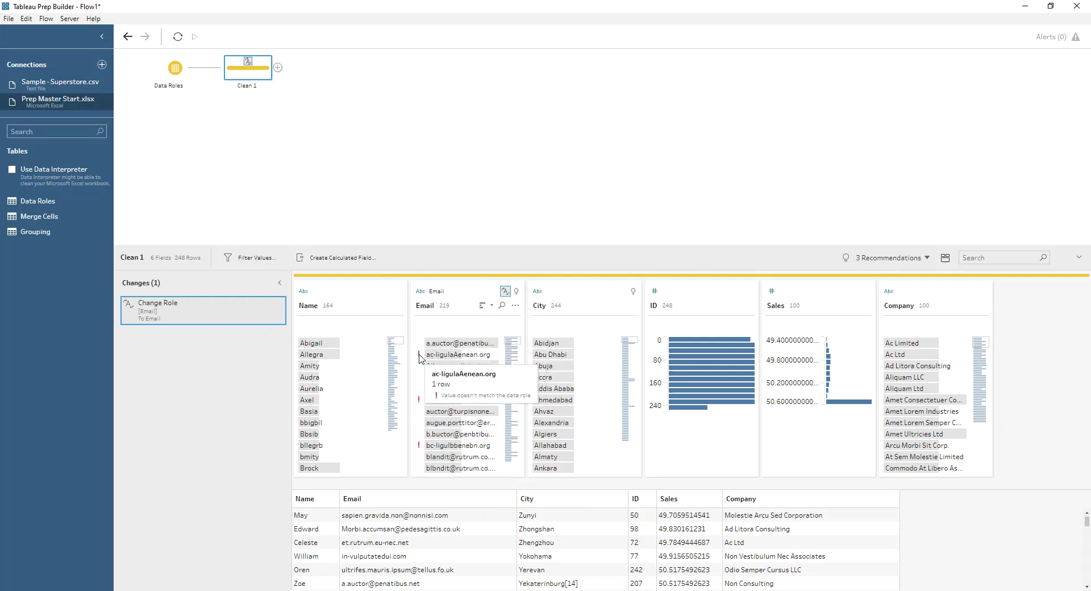
pyautogui.click(474, 355)
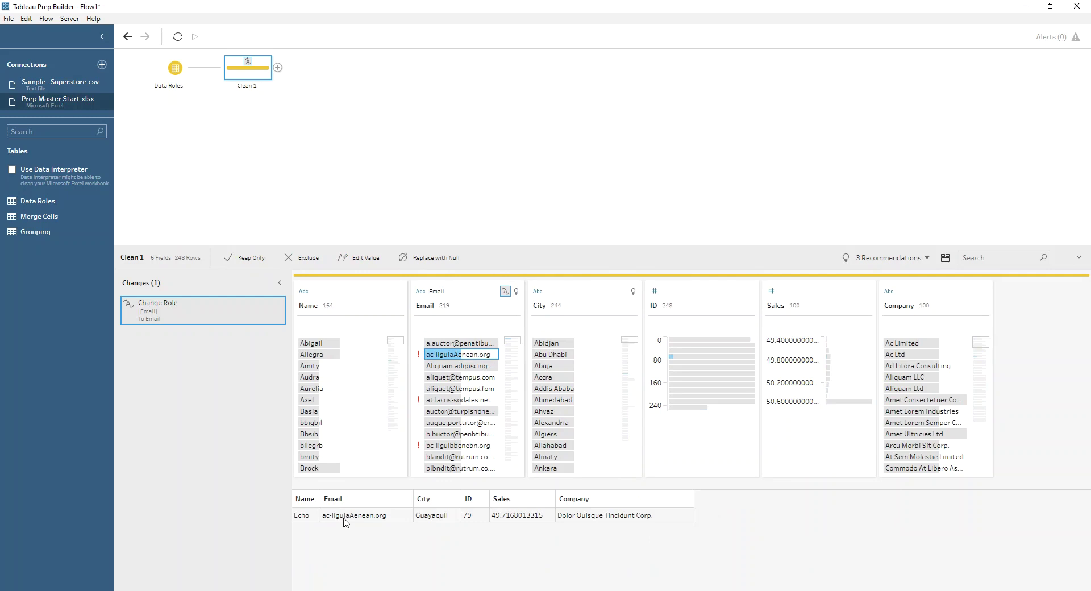
pyautogui.click(482, 356)
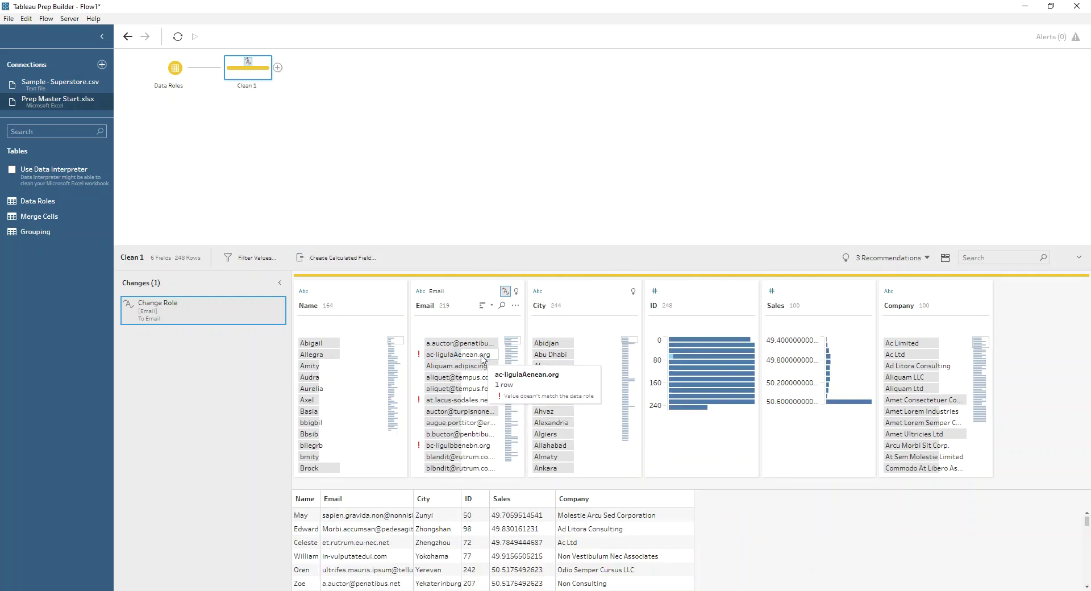
# Show only the not valid values of the Email field, select them all and filter to keep only those.
pyautogui.click(515, 305)
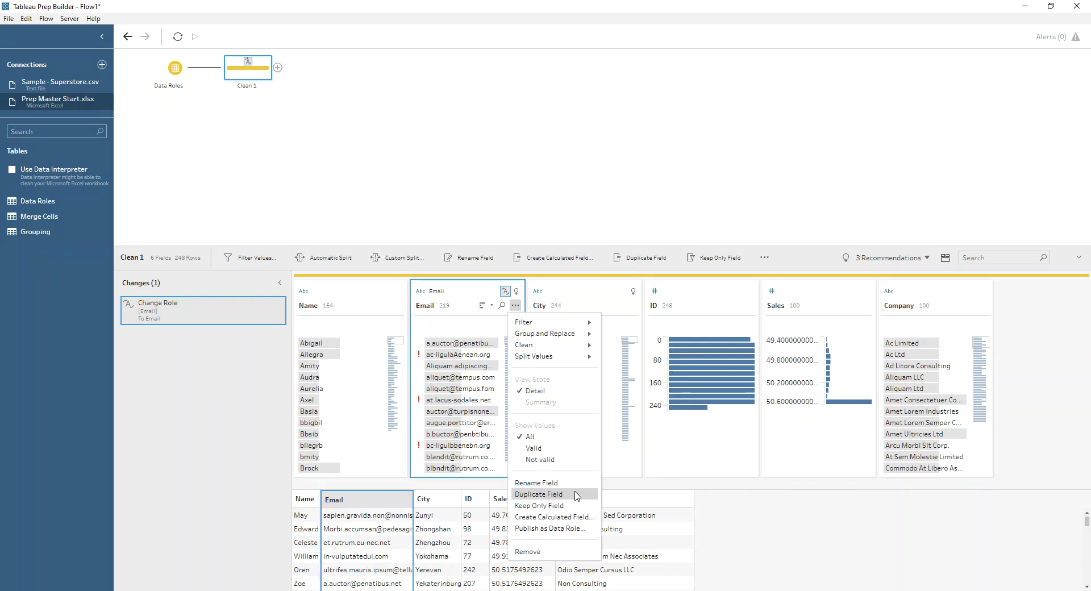
pyautogui.click(549, 459)
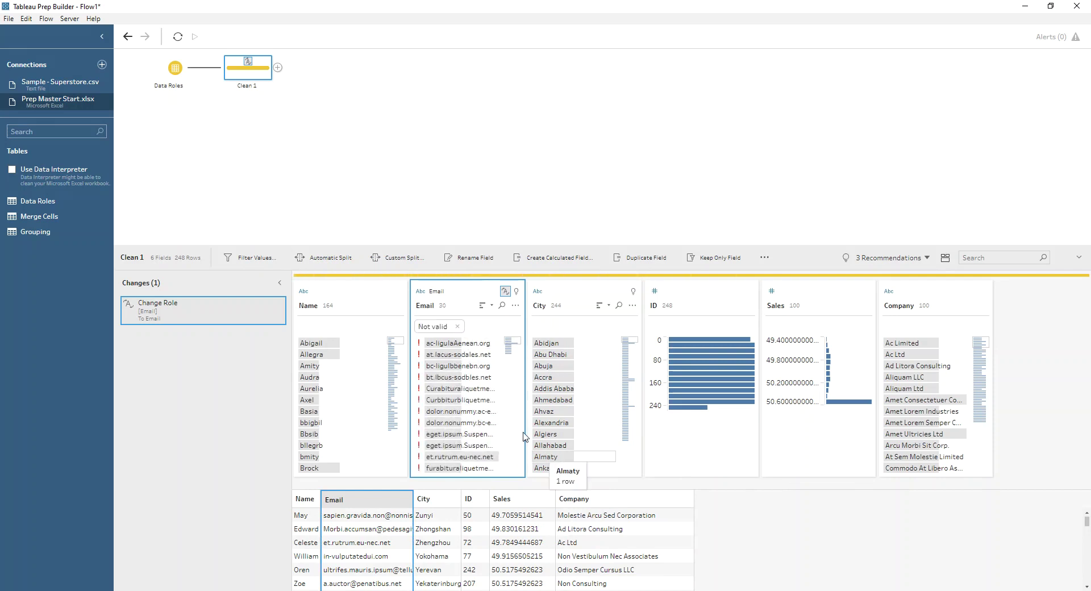
pyautogui.click(458, 343)
pyautogui.scroll(-5, 466, 404)
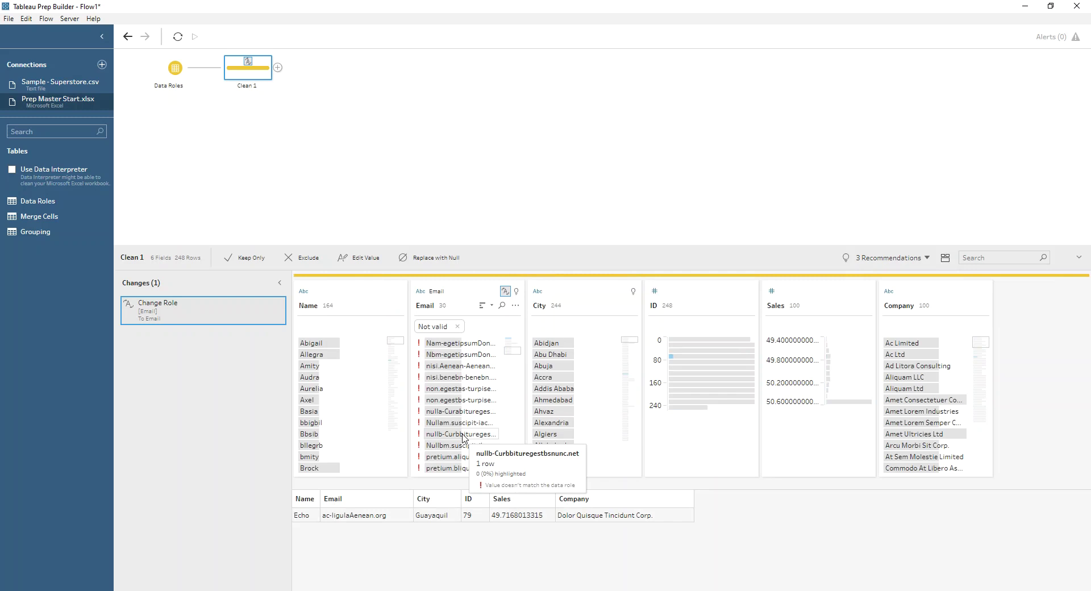
pyautogui.keyDown('shift'); pyautogui.click(469, 468); pyautogui.keyUp('shift')
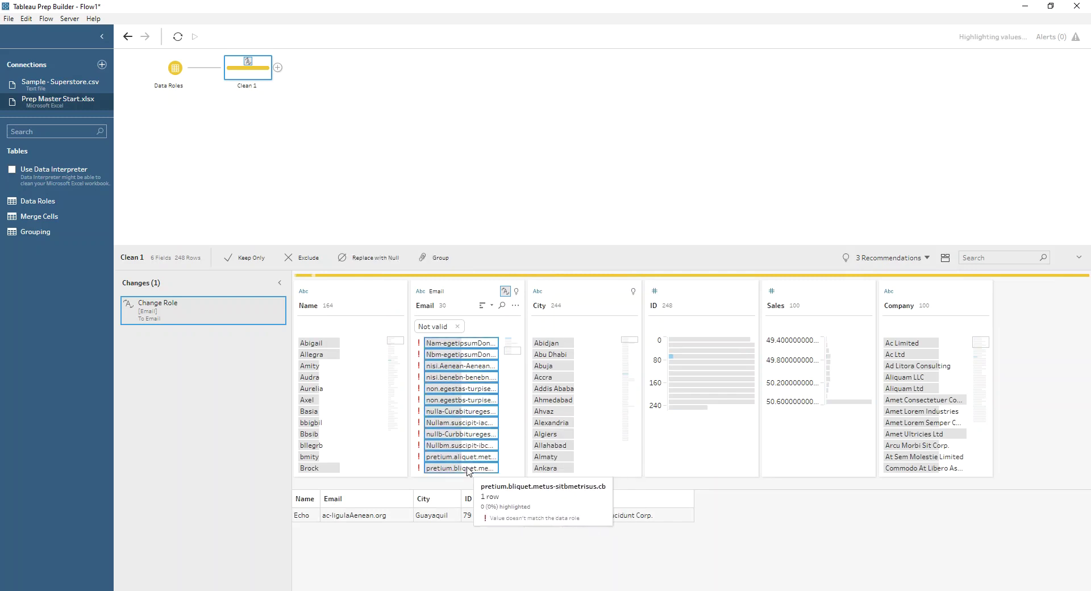
pyautogui.click(250, 260)
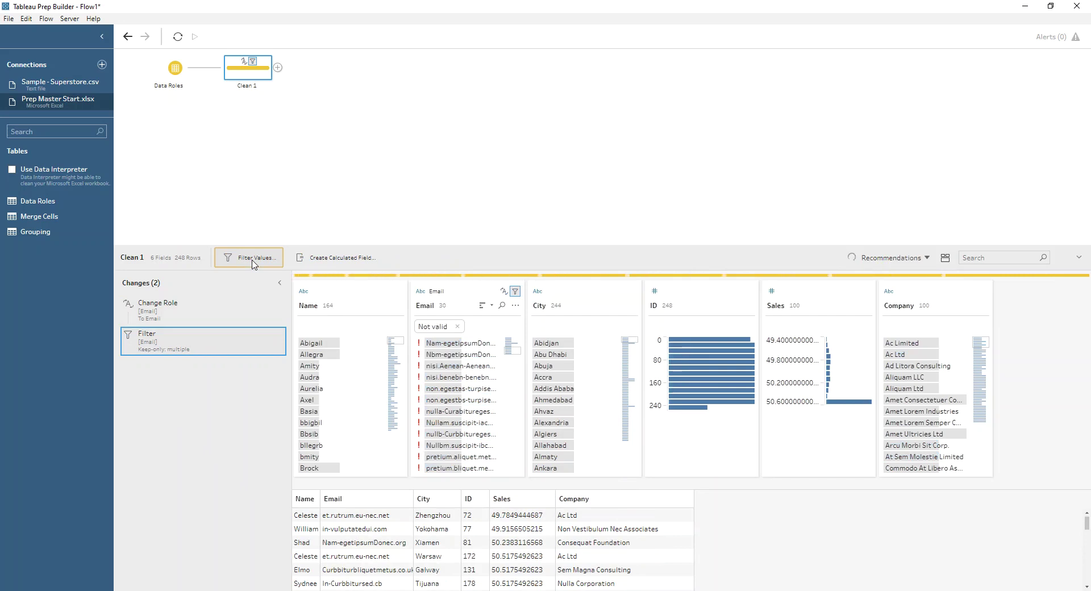
# Keep only the Name, Email and City fields in the cleaning step.
pyautogui.click(352, 295)
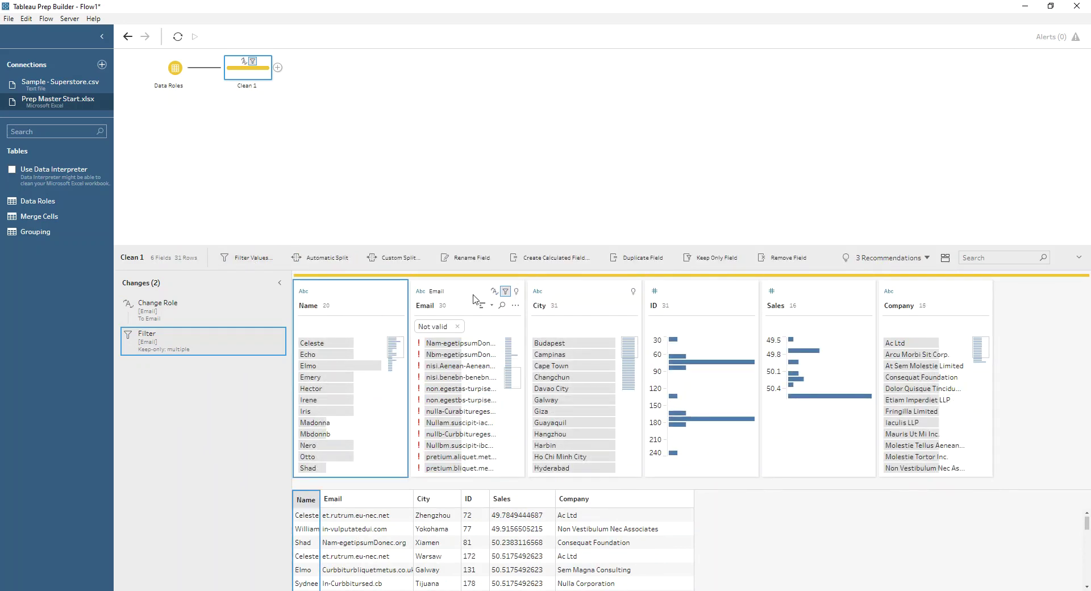
pyautogui.keyDown('ctrl'); pyautogui.click(469, 296); pyautogui.keyUp('ctrl')
pyautogui.keyDown('ctrl'); pyautogui.click(591, 298); pyautogui.keyUp('ctrl')
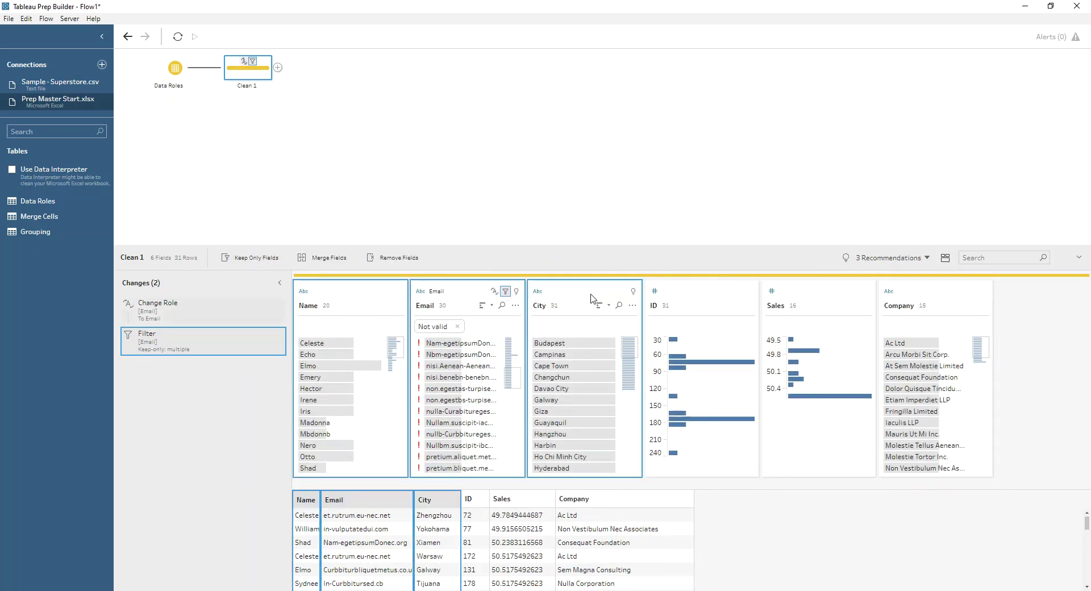
pyautogui.click(250, 259)
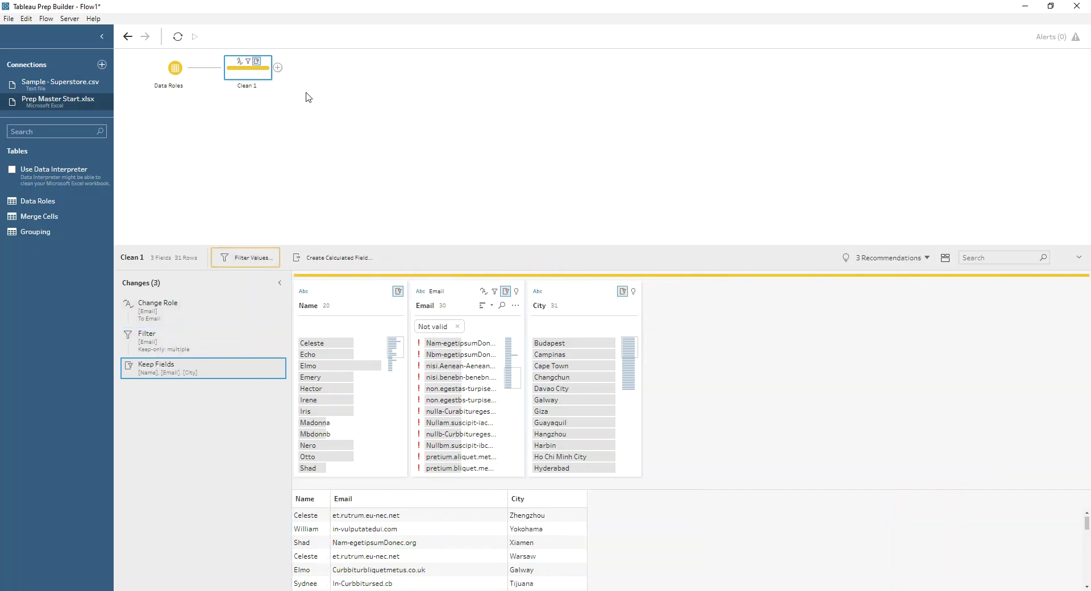
# Add an output step after Clean 1 and look through the rows in its preview.
pyautogui.click(278, 67)
pyautogui.click(328, 152)
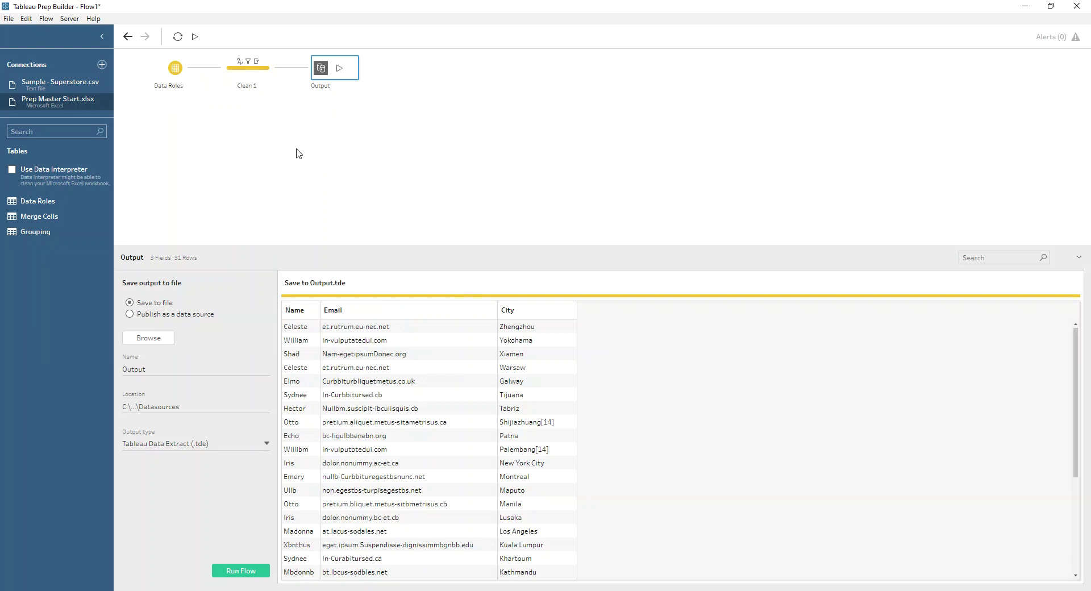
pyautogui.scroll(-4, 440, 363)
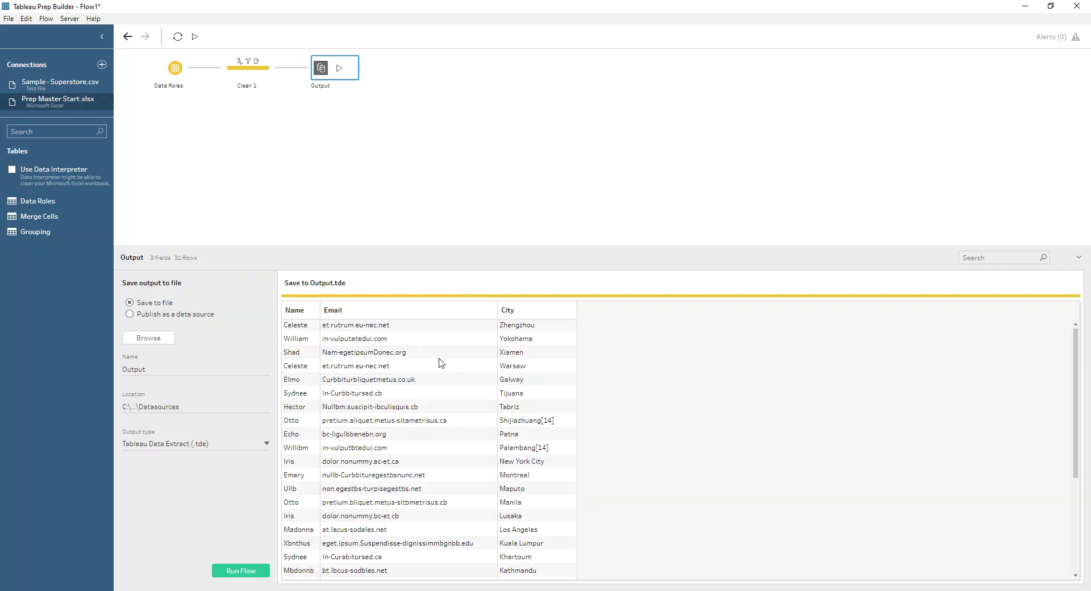
pyautogui.scroll(4, 442, 362)
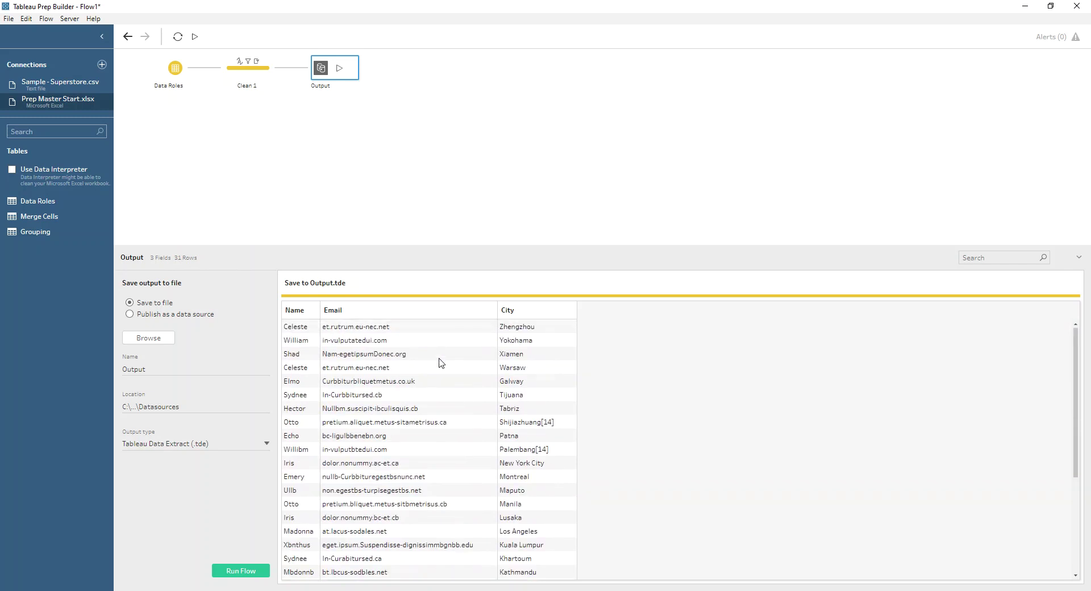
# Review the Clean 1 and Data Roles steps, then examine the Email field's options and available data roles, including custom ones.
pyautogui.click(240, 71)
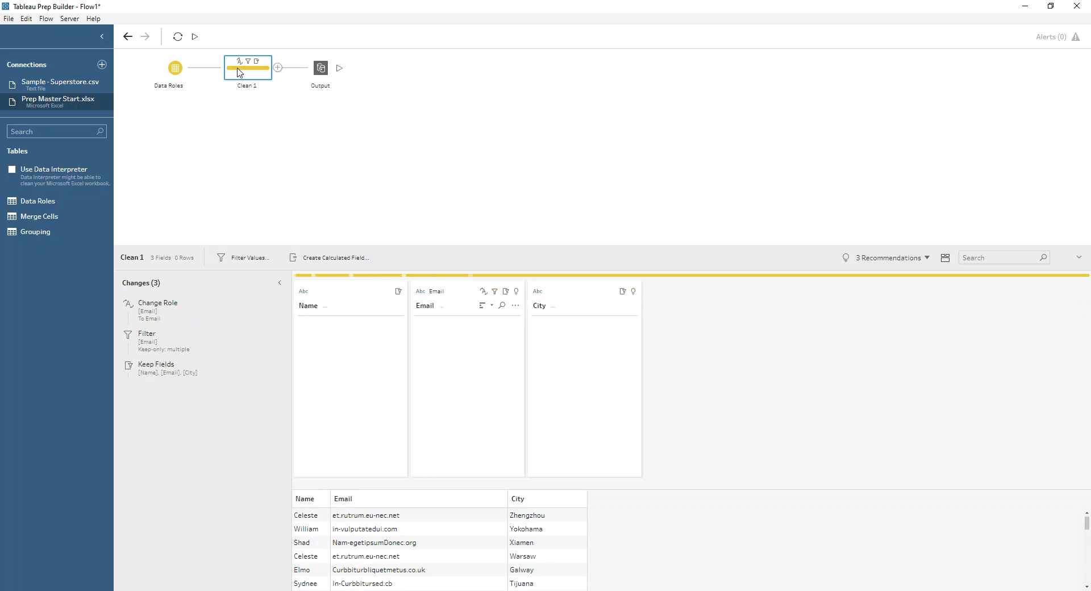
pyautogui.click(181, 78)
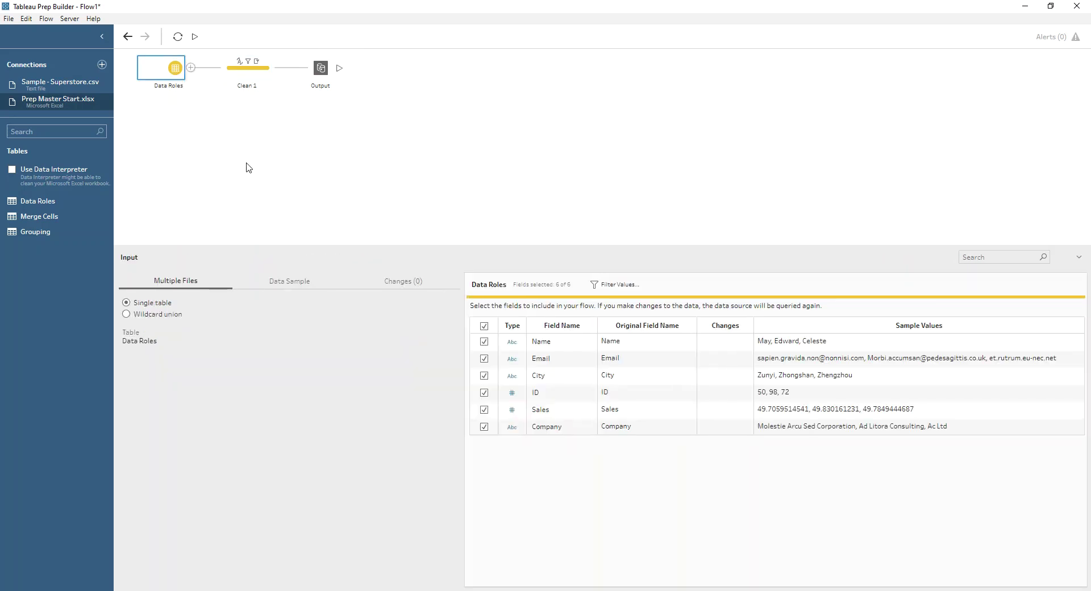
pyautogui.click(254, 79)
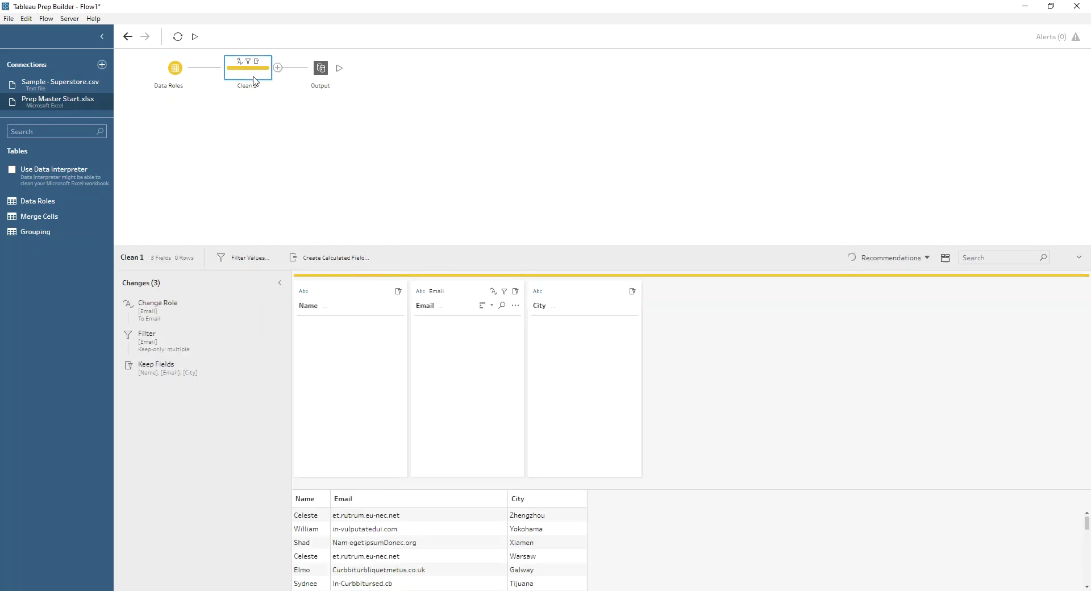
pyautogui.click(515, 306)
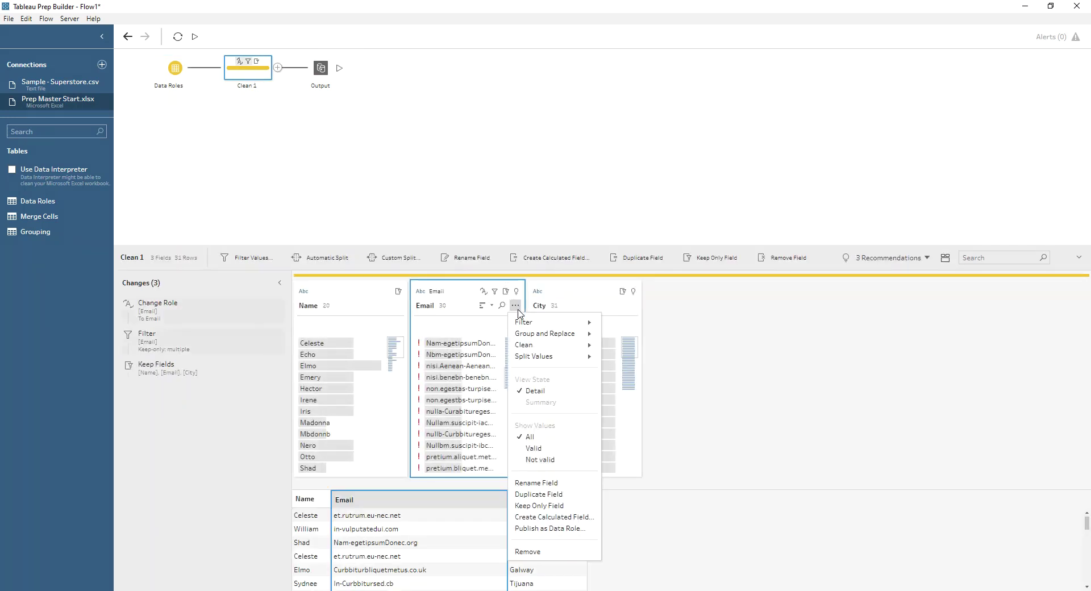
pyautogui.click(419, 292)
pyautogui.click(420, 292)
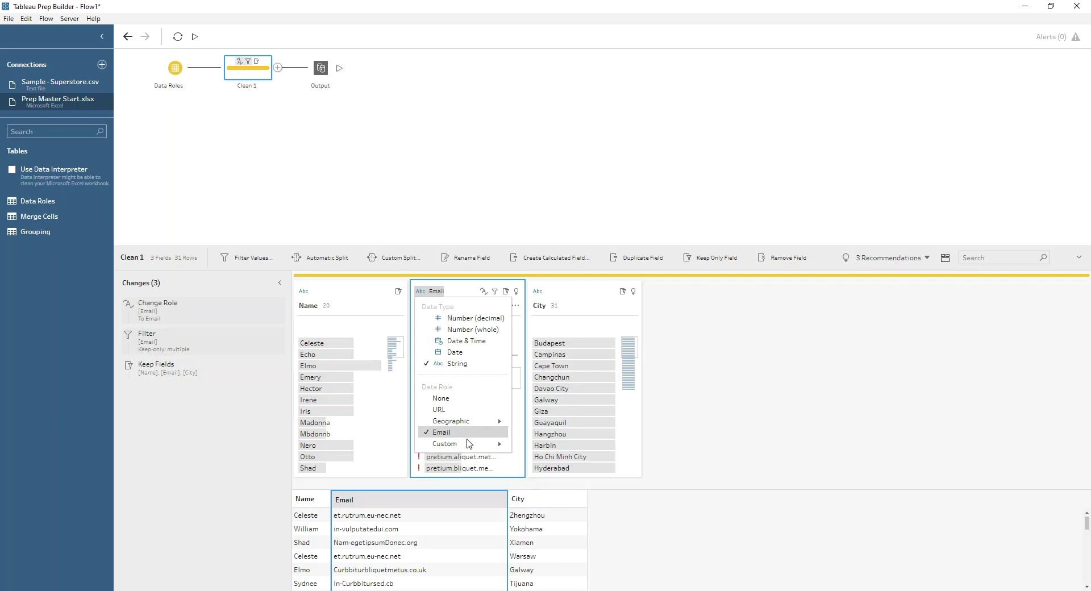
pyautogui.moveTo(467, 446)
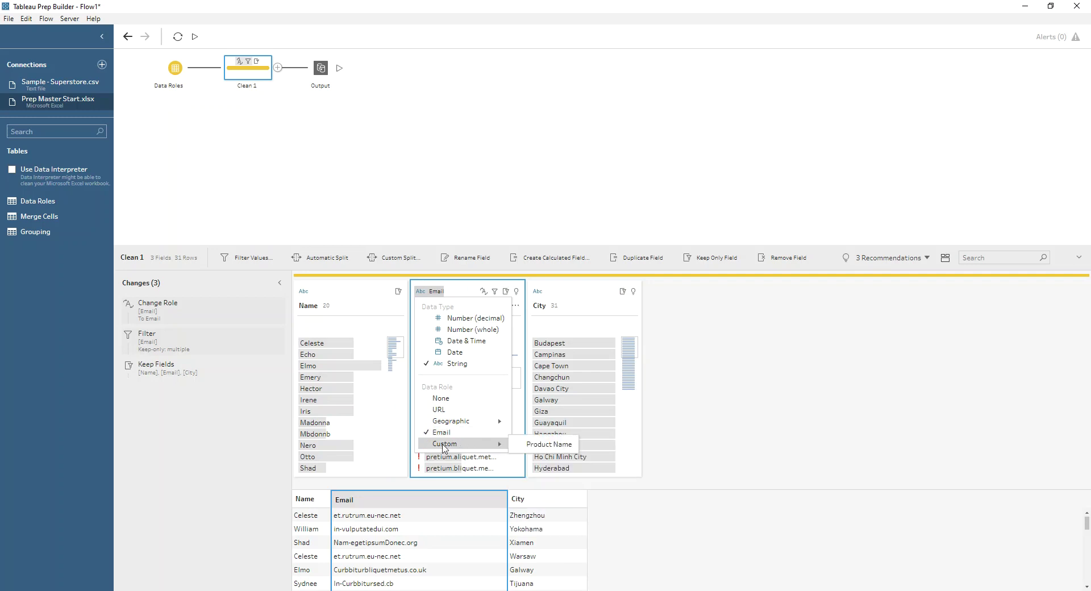
pyautogui.click(196, 165)
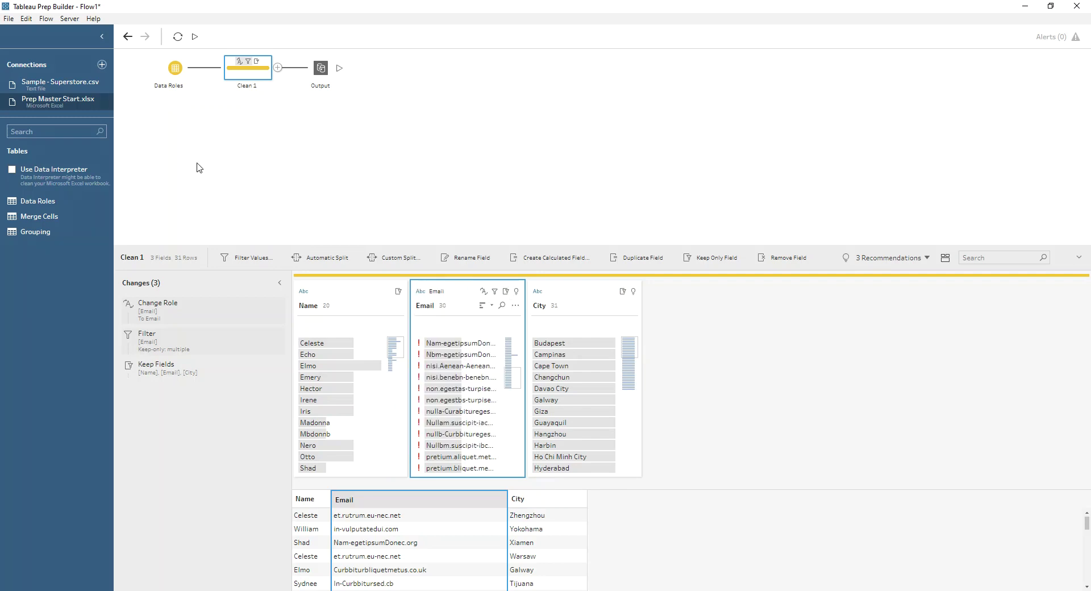
# Add the Sample - Superstore table from Sample - Superstore.csv to the flow and attach a cleaning step to it.
pyautogui.click(60, 84)
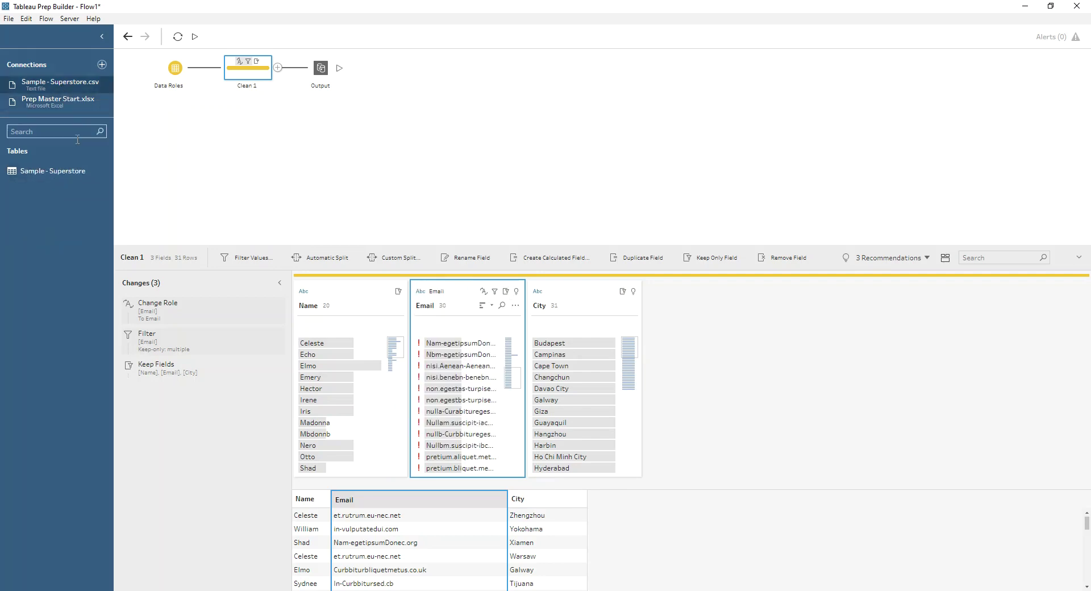
pyautogui.moveTo(33, 171); pyautogui.dragTo(168, 159)
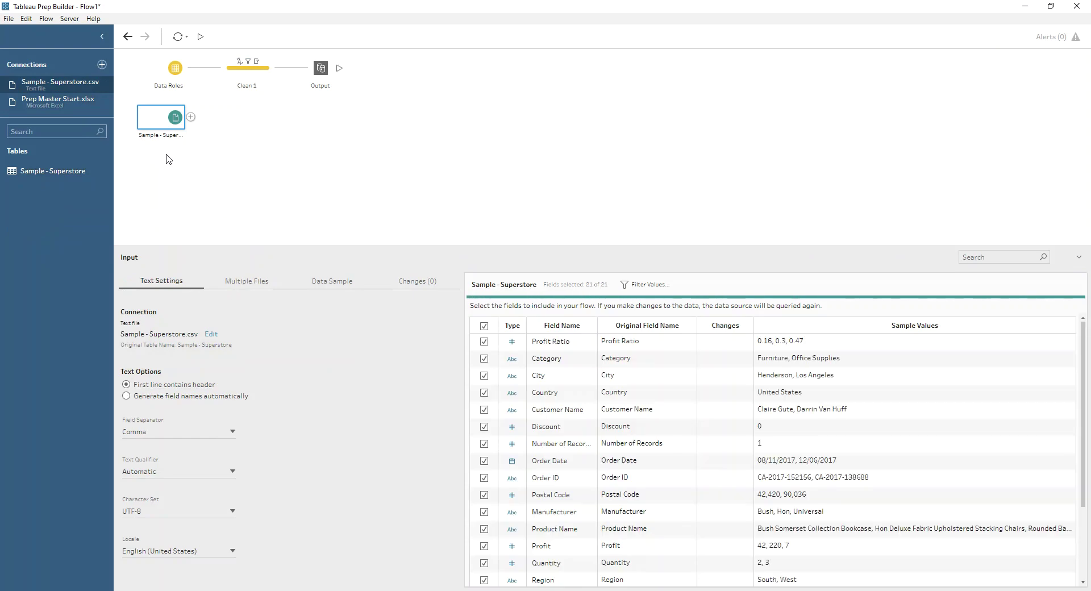
pyautogui.click(191, 117)
pyautogui.click(221, 137)
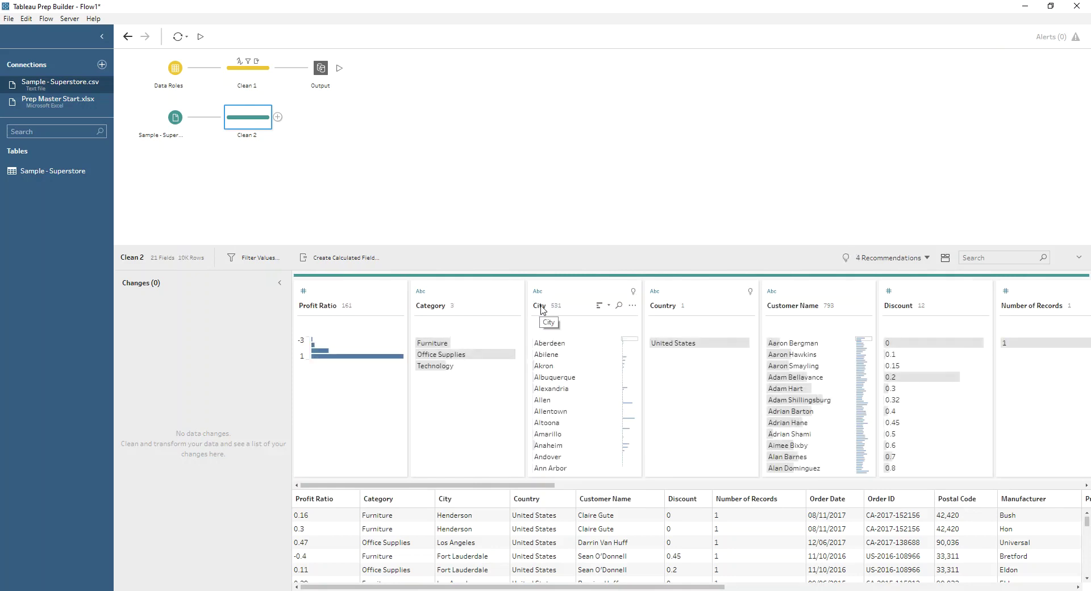
# Apply the recommended City data role to the City field in Clean 2 and check its data role setting.
pyautogui.click(634, 292)
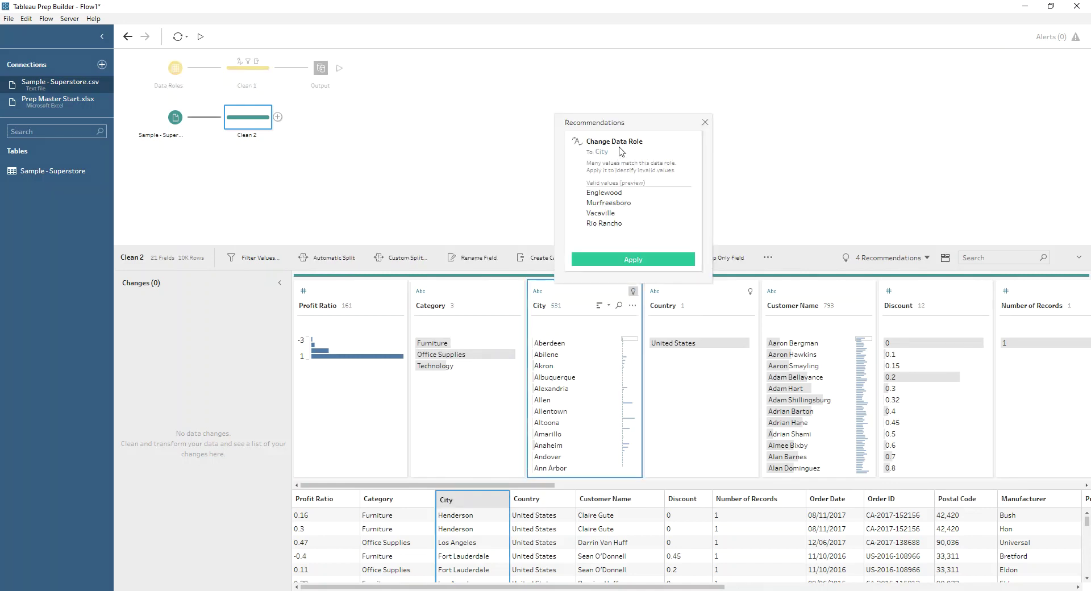
pyautogui.click(538, 292)
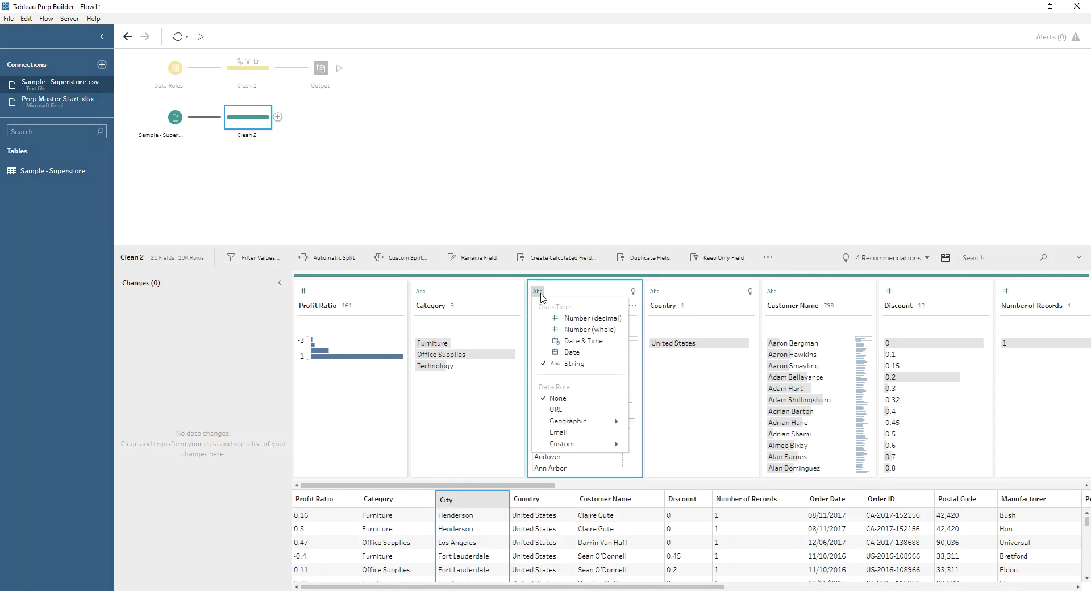
pyautogui.click(567, 288)
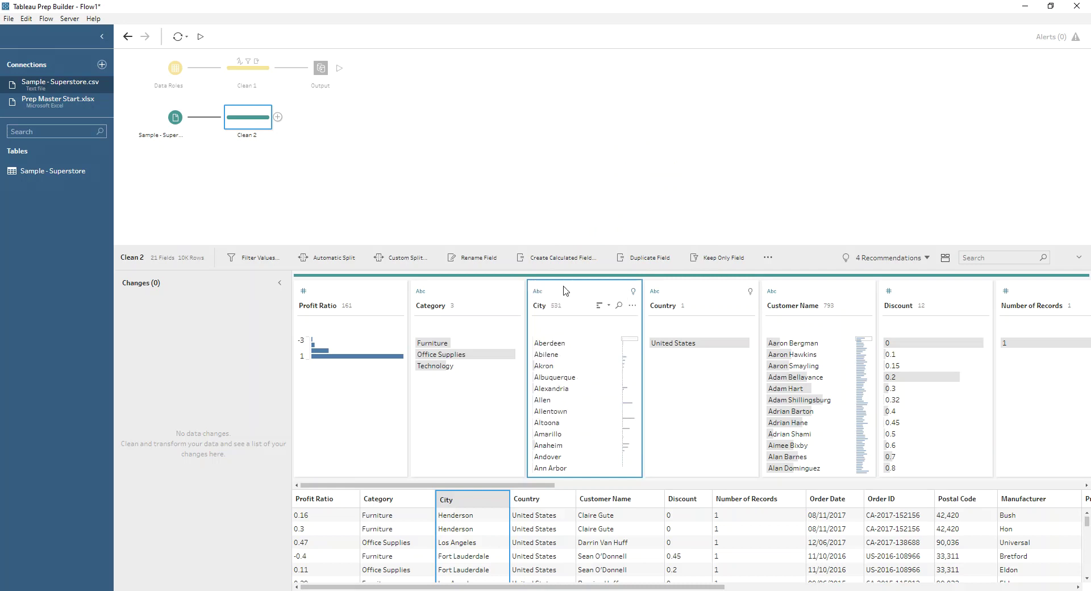
pyautogui.click(633, 291)
pyautogui.click(628, 265)
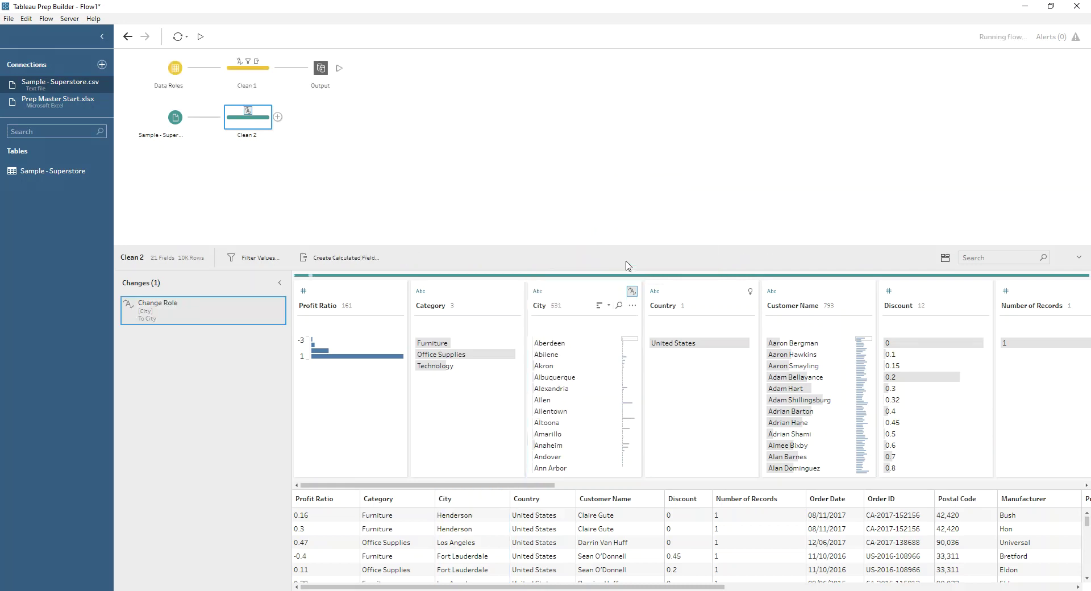
pyautogui.click(538, 291)
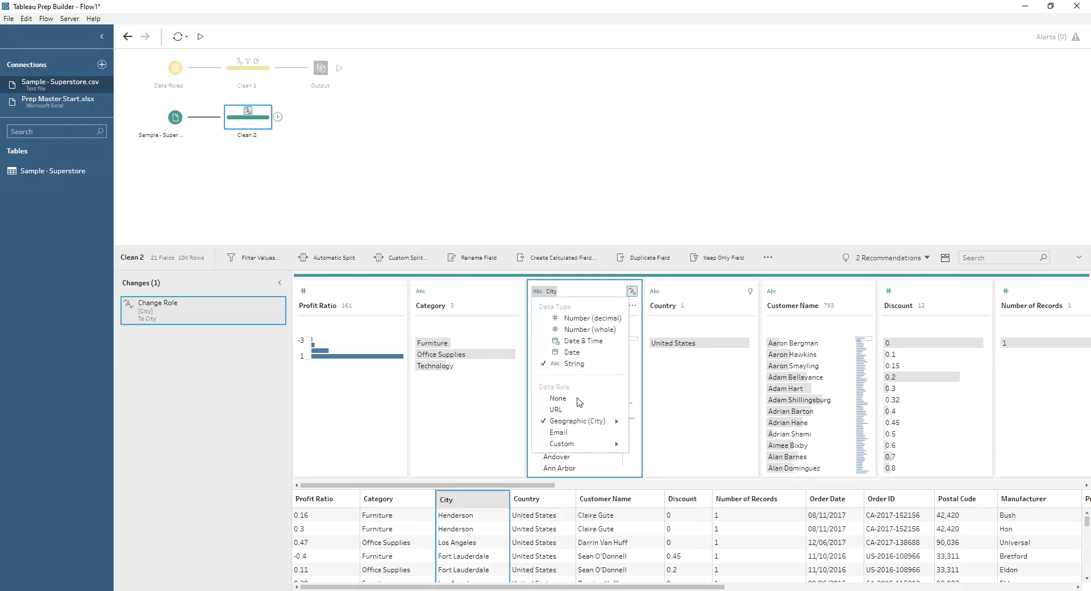
# Apply the custom Product Name data role to the Product Name field in Clean 2.
pyautogui.moveTo(585, 421)
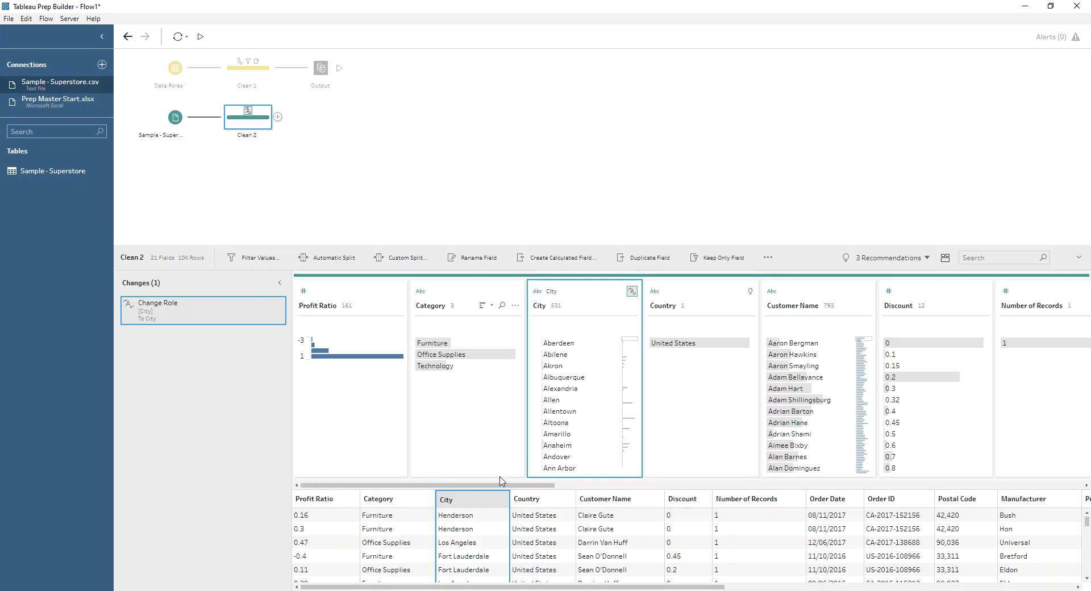
pyautogui.moveTo(378, 488); pyautogui.dragTo(746, 495)
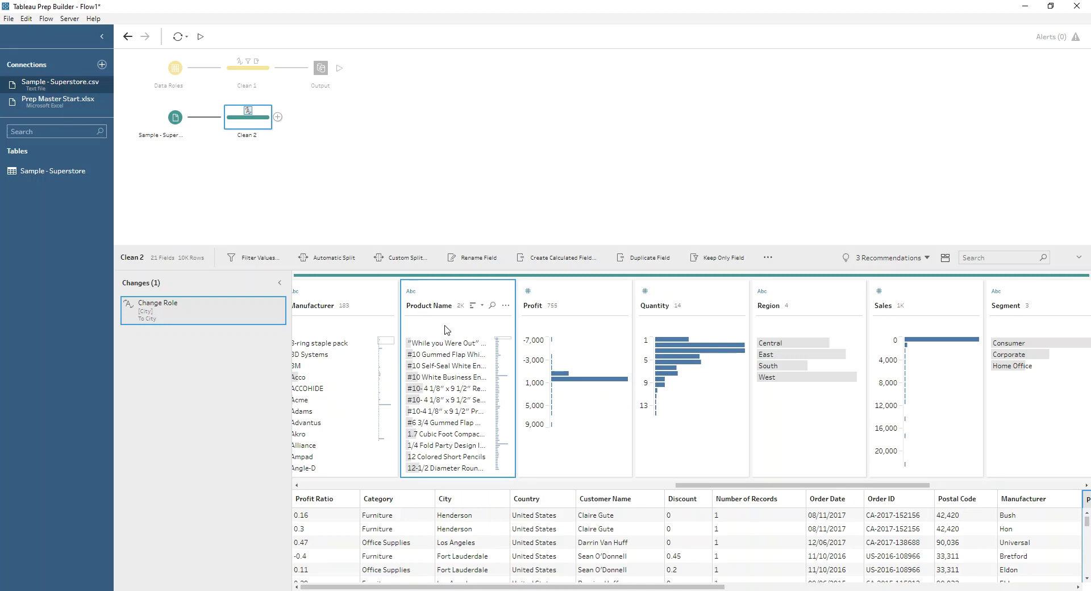
pyautogui.scroll(-5, 441, 380)
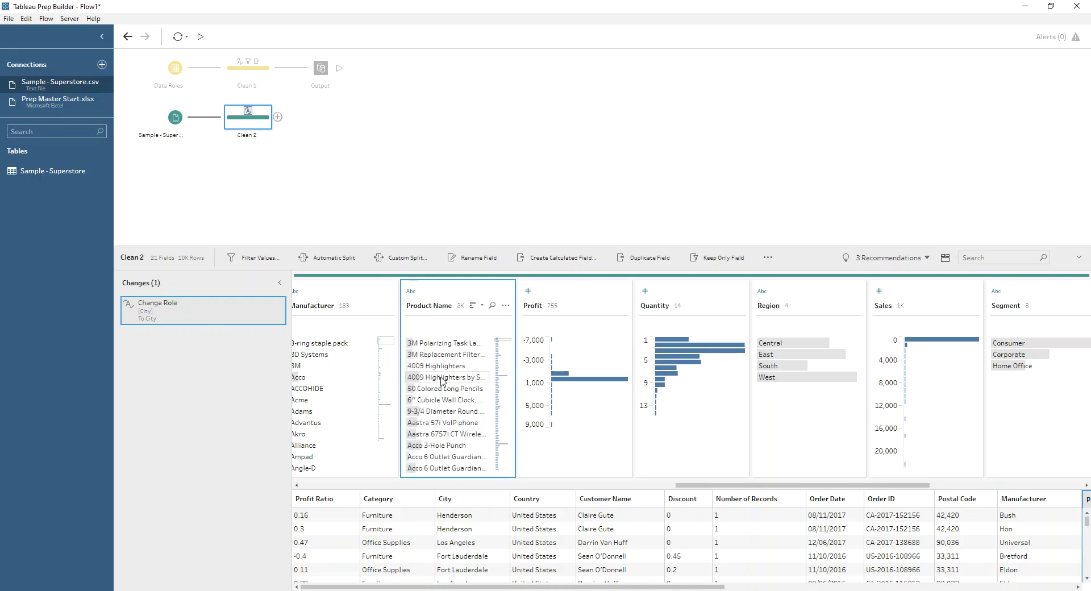
pyautogui.scroll(5, 442, 379)
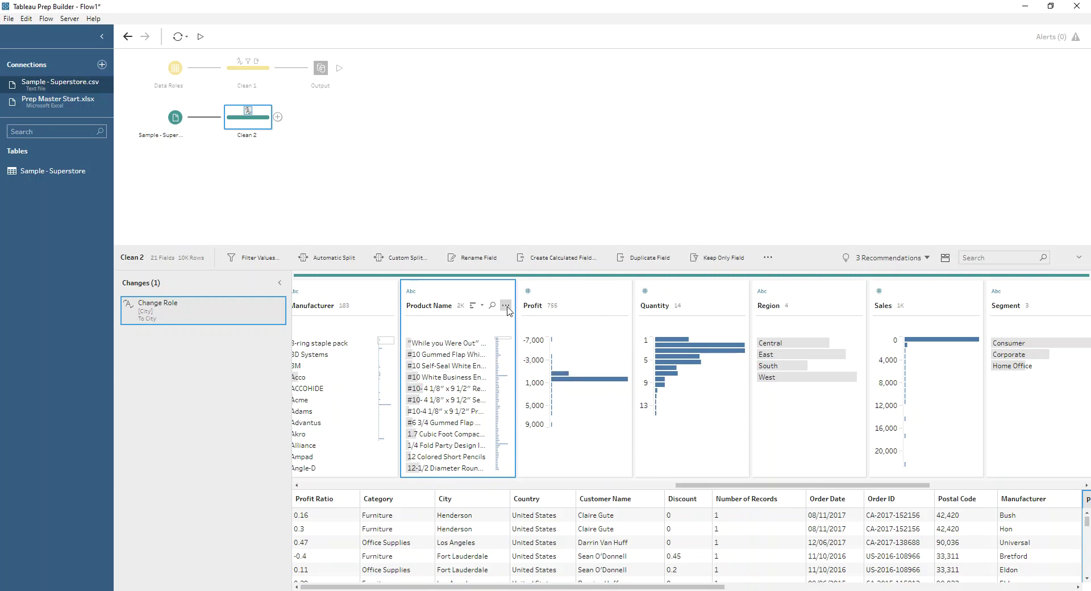
pyautogui.click(411, 292)
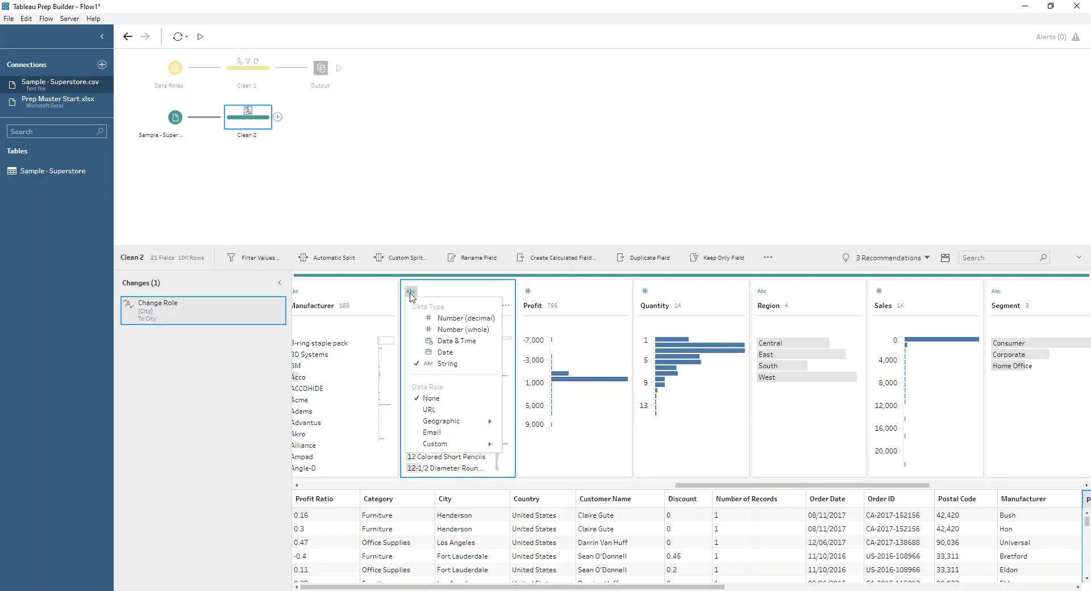
pyautogui.moveTo(448, 446)
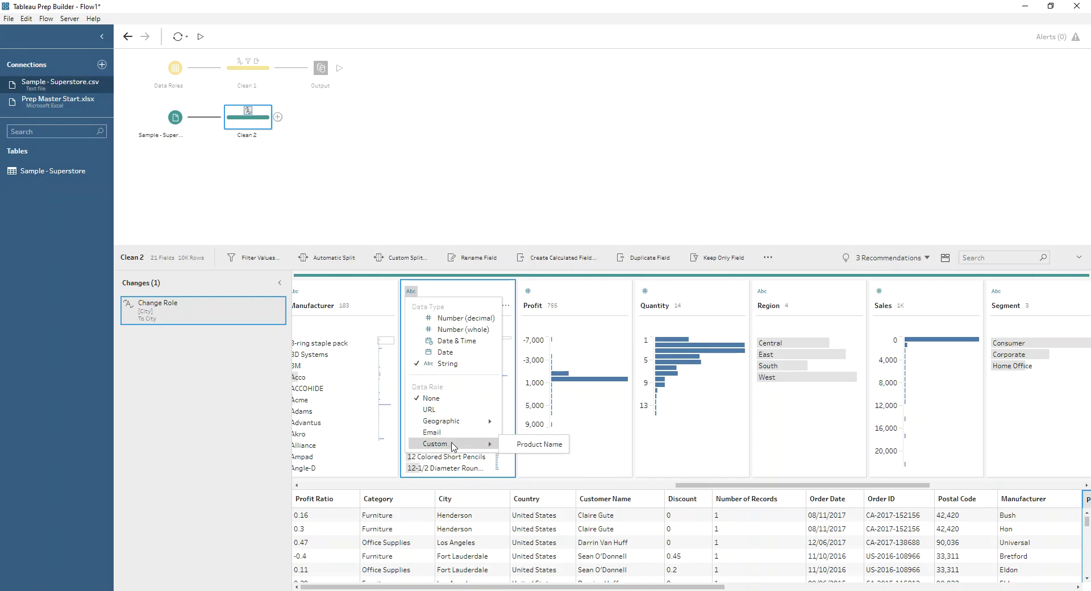
pyautogui.moveTo(534, 446)
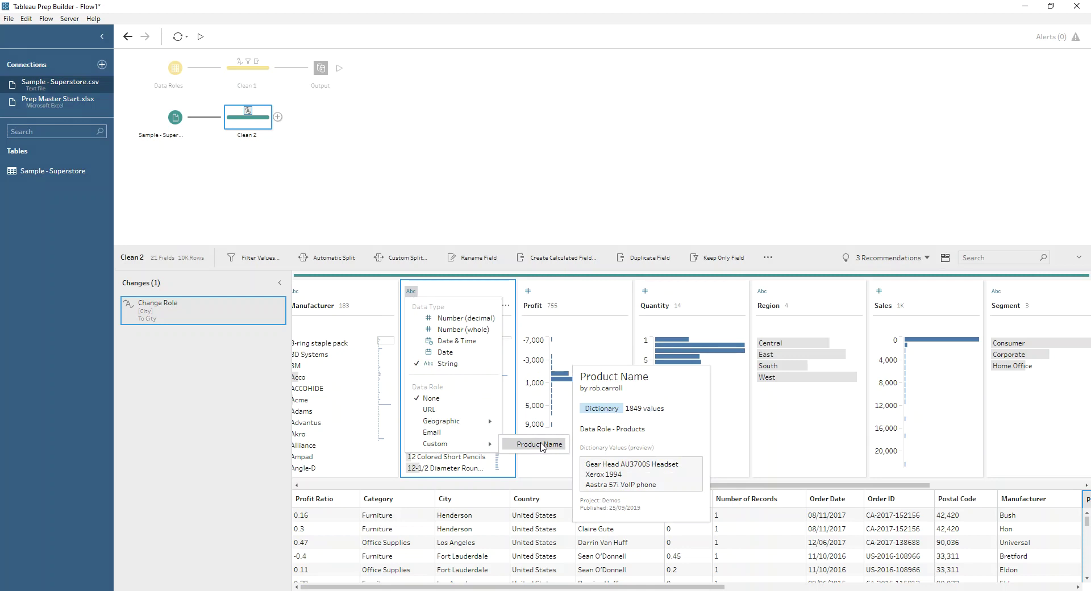
pyautogui.click(539, 445)
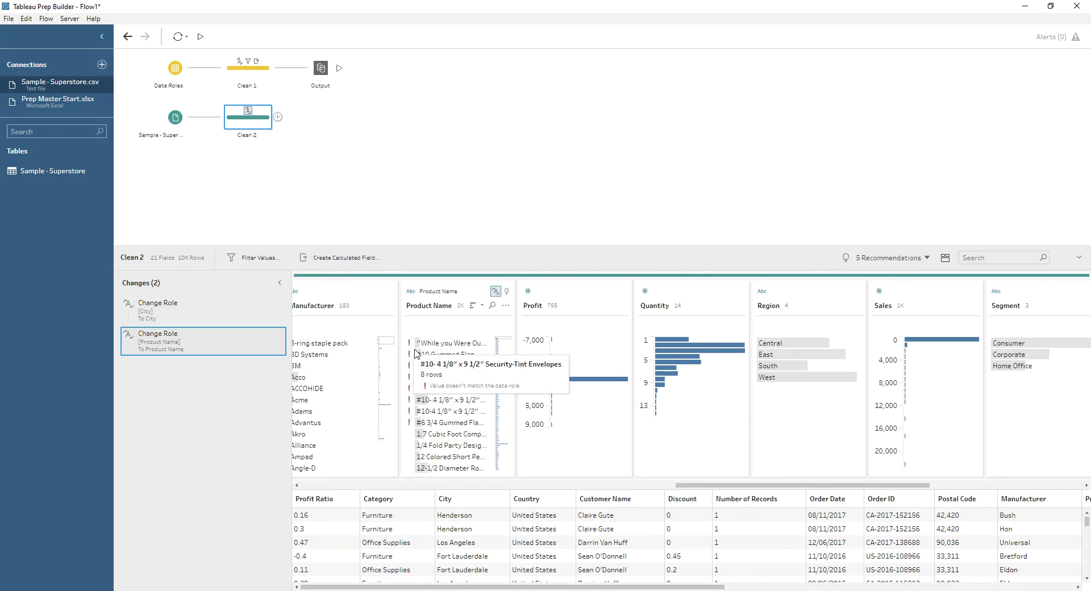
# Look through the Product Name values flagged against the data role and show only the ones that are not valid.
pyautogui.moveTo(432, 346)
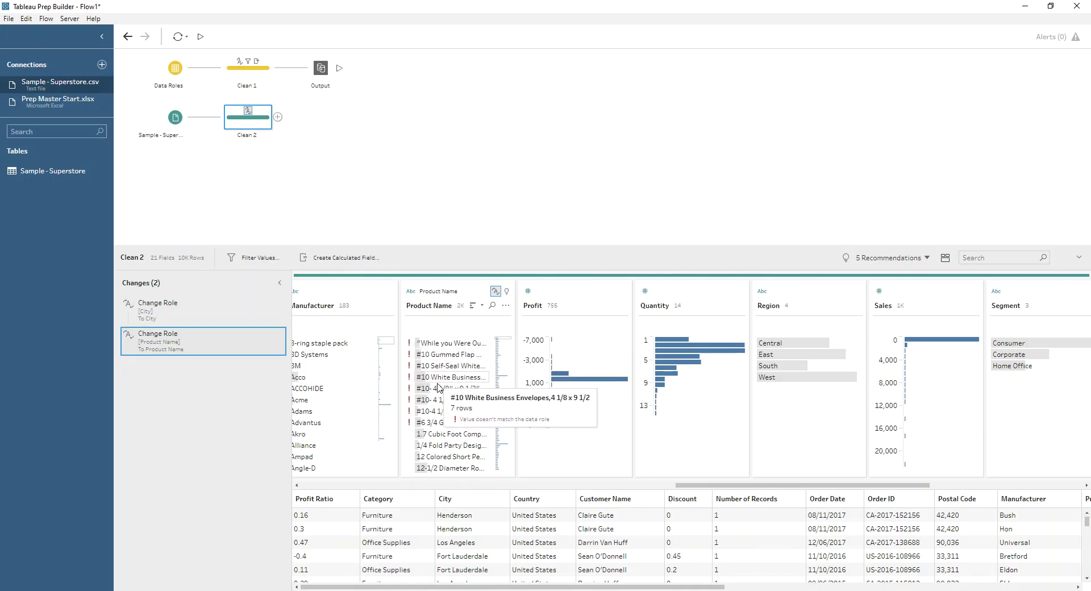
pyautogui.scroll(-2, 455, 400)
pyautogui.scroll(2, 454, 399)
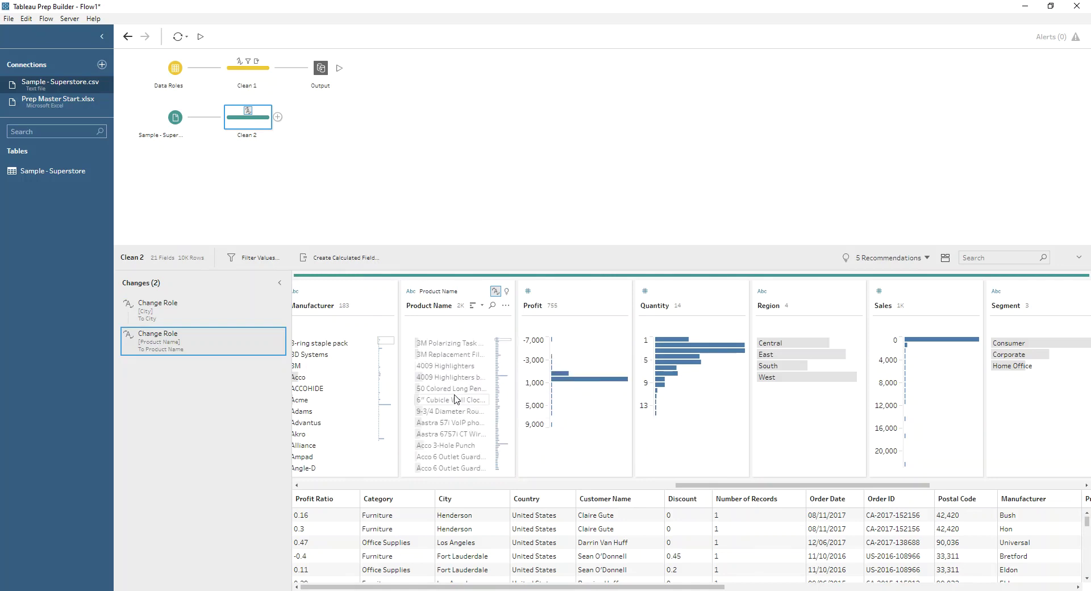
pyautogui.click(505, 305)
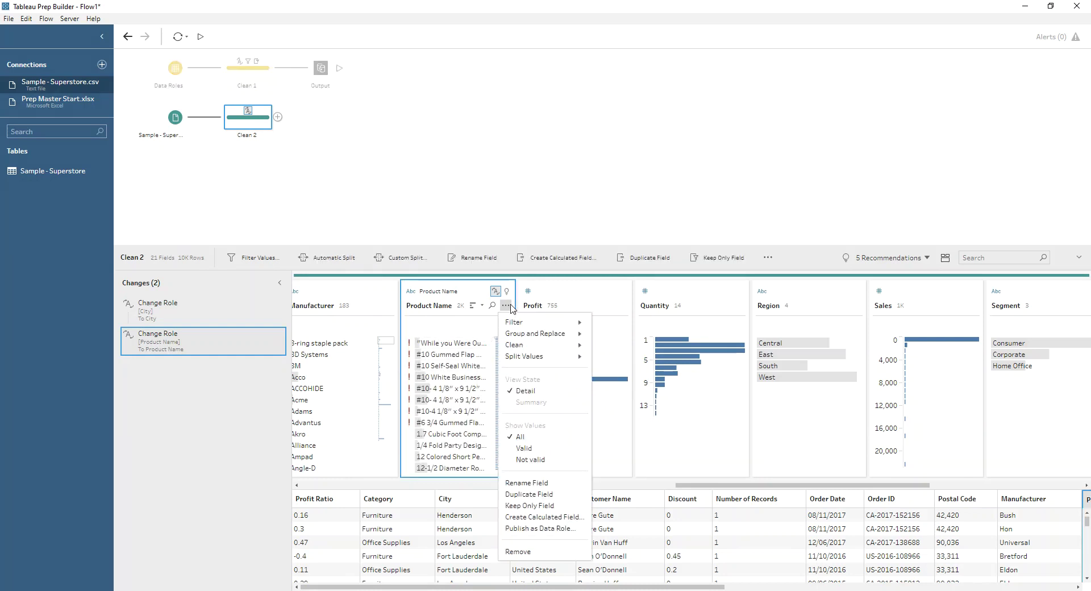
pyautogui.click(526, 459)
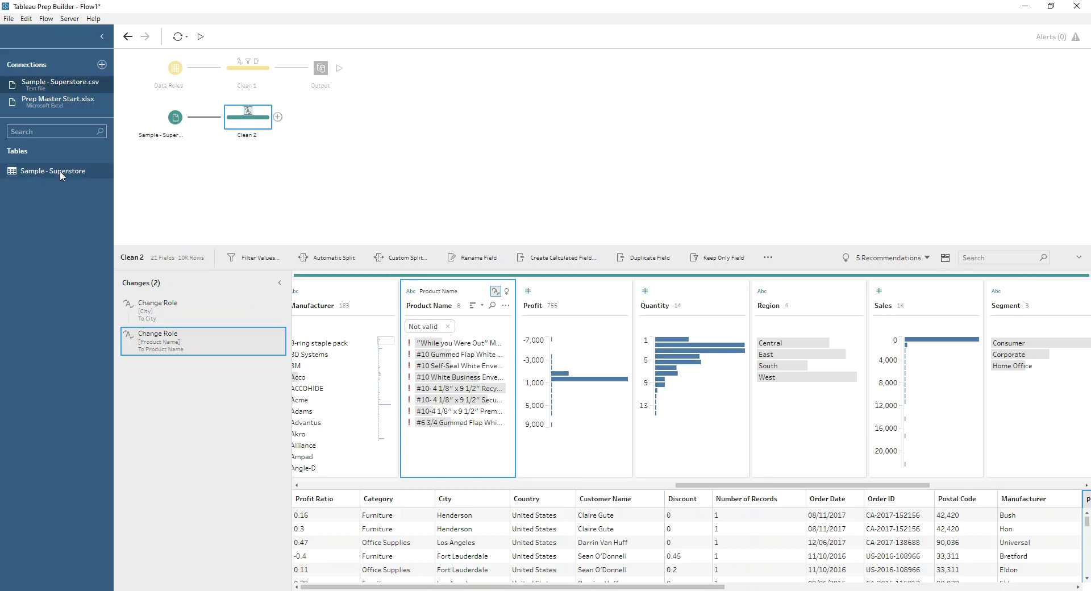
# Add the Sample - Superstore table to the flow again with a cleaning step, and include only its Product Name field.
pyautogui.moveTo(57, 173); pyautogui.dragTo(187, 206)
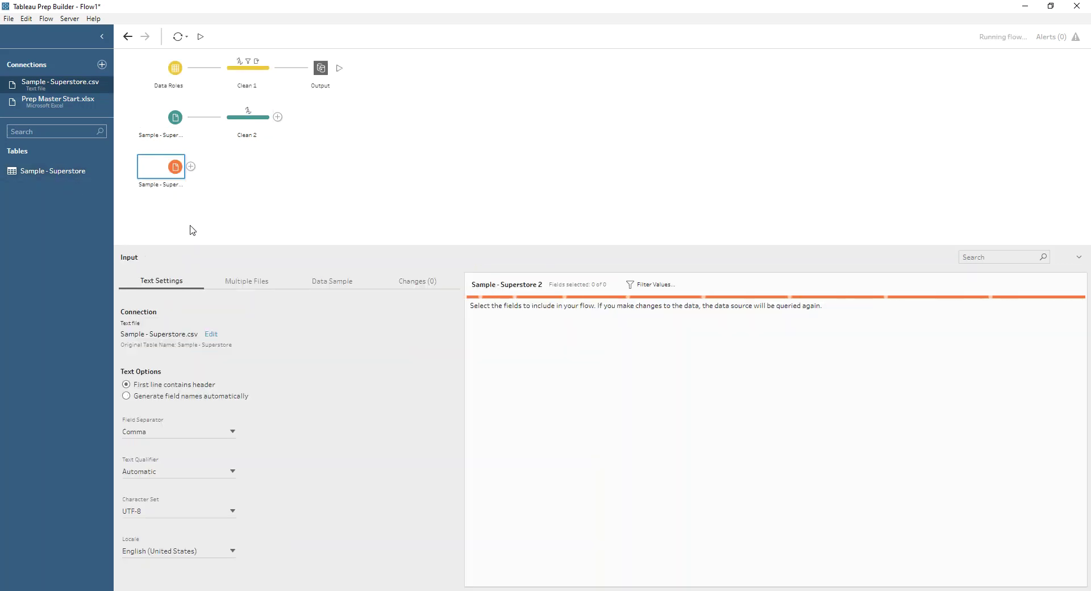
pyautogui.click(191, 166)
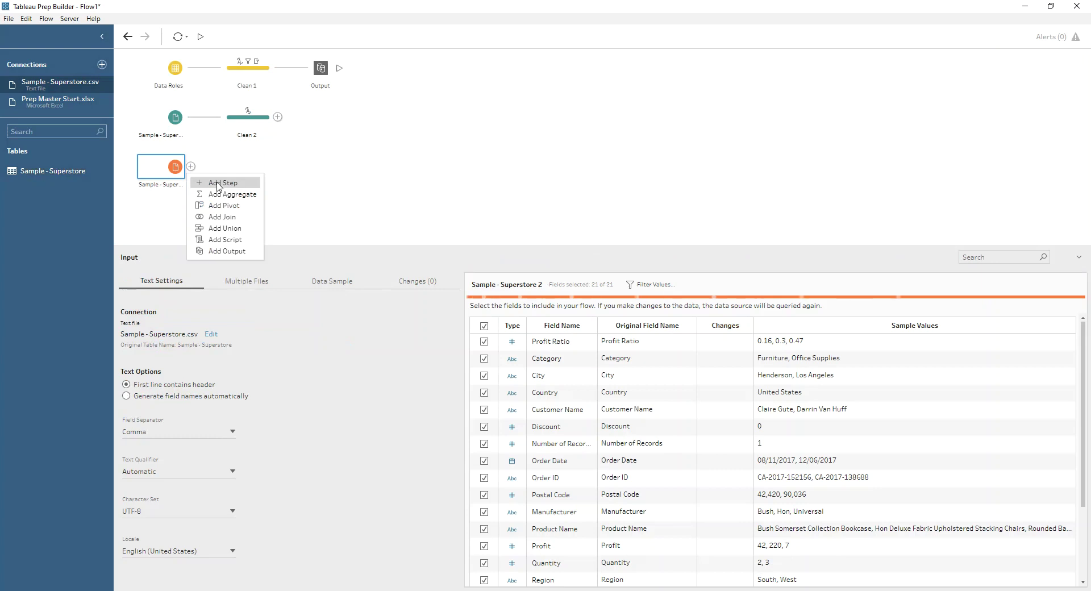
pyautogui.click(222, 183)
pyautogui.click(173, 176)
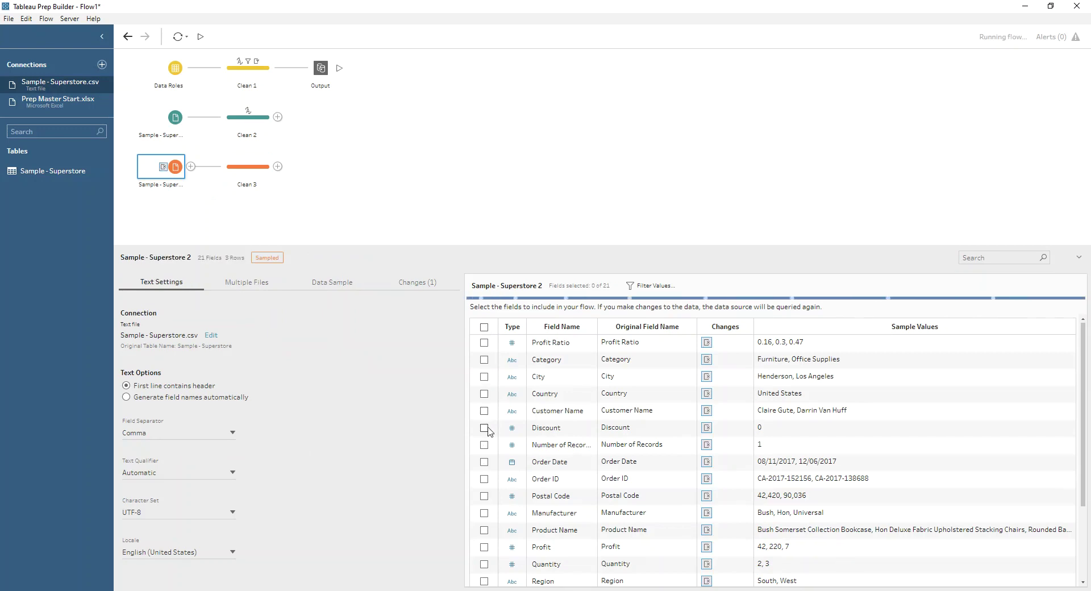
pyautogui.click(484, 530)
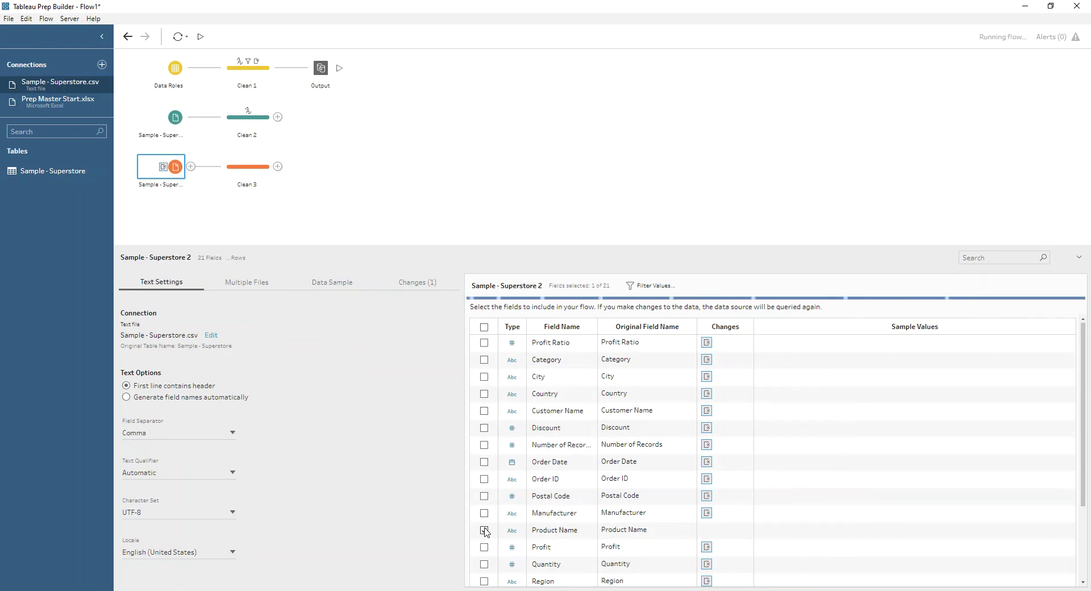
# In Clean 3, exclude the Product Name values from "While you Were Out" through #6 3/4 Gummed Flap White Envelopes.
pyautogui.click(248, 175)
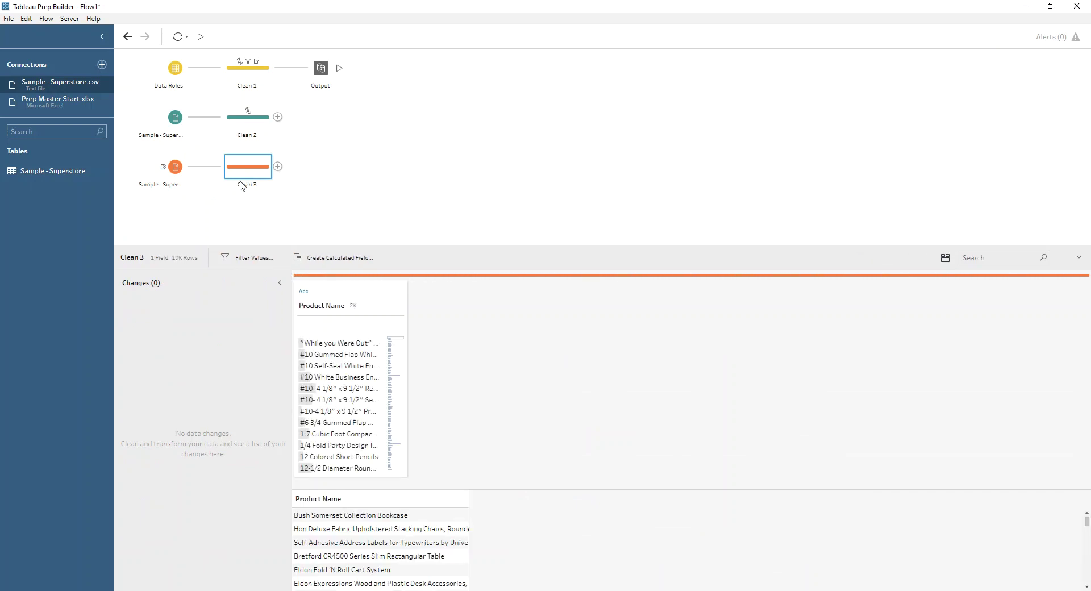
pyautogui.click(337, 343)
pyautogui.keyDown('shift'); pyautogui.click(319, 423); pyautogui.keyUp('shift')
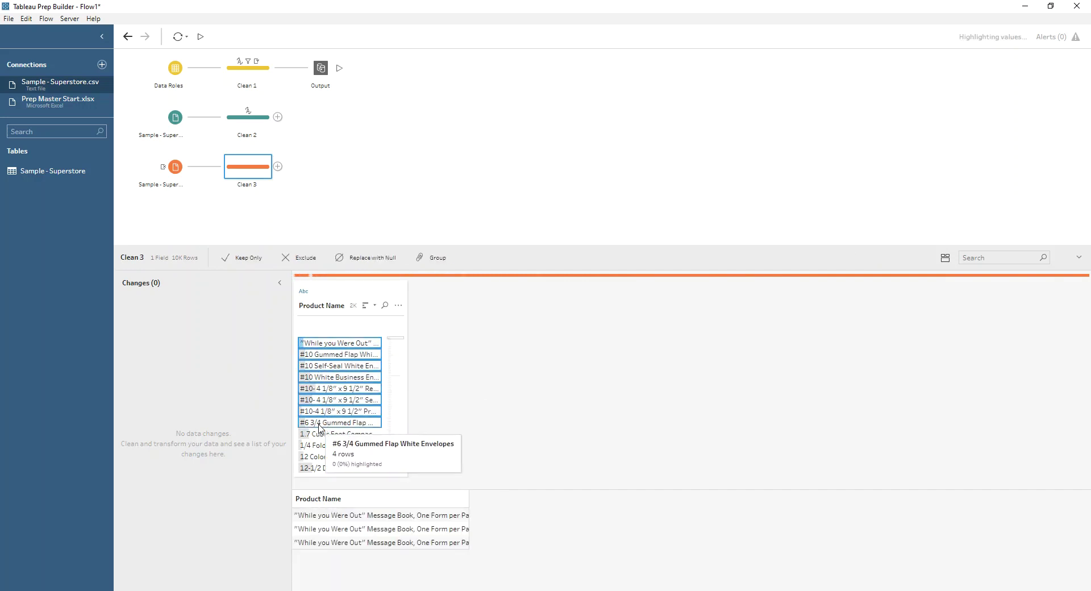
pyautogui.click(305, 259)
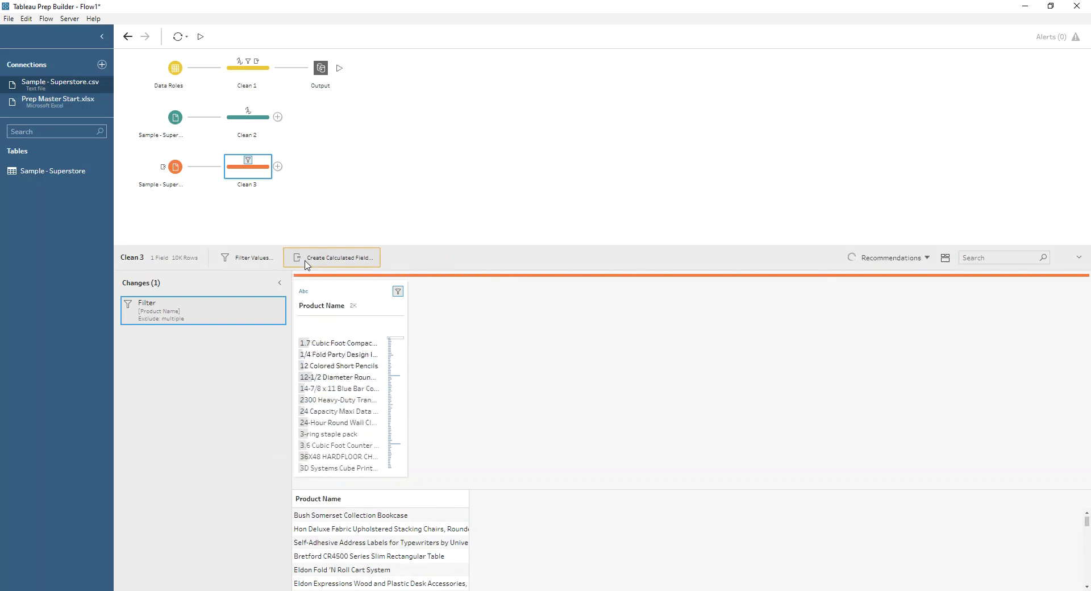
# Add an aggregate step after Clean 3 and group it by Product Name.
pyautogui.click(277, 166)
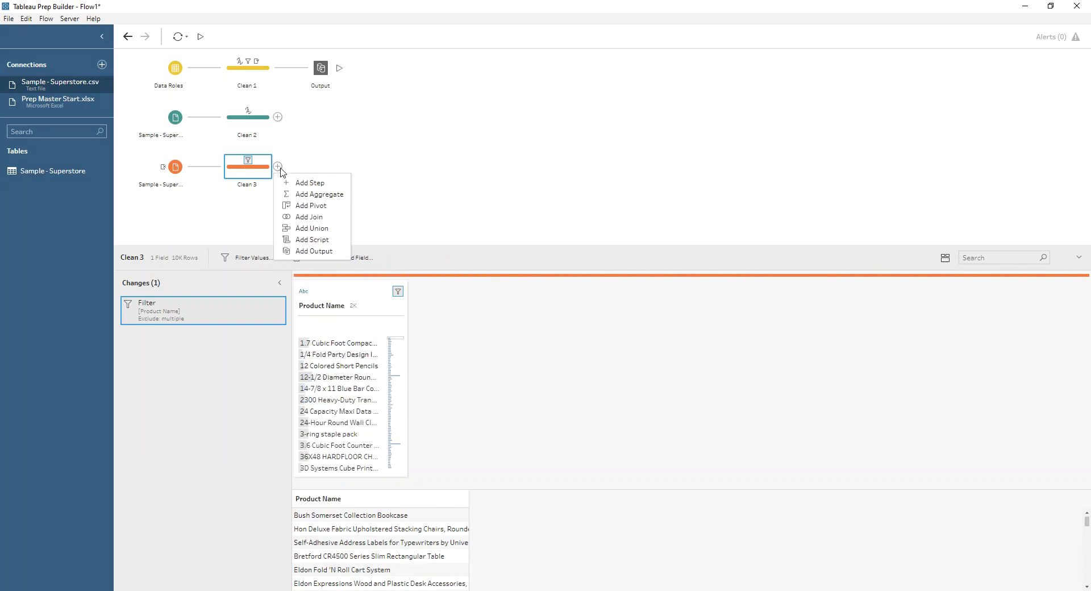
pyautogui.click(318, 196)
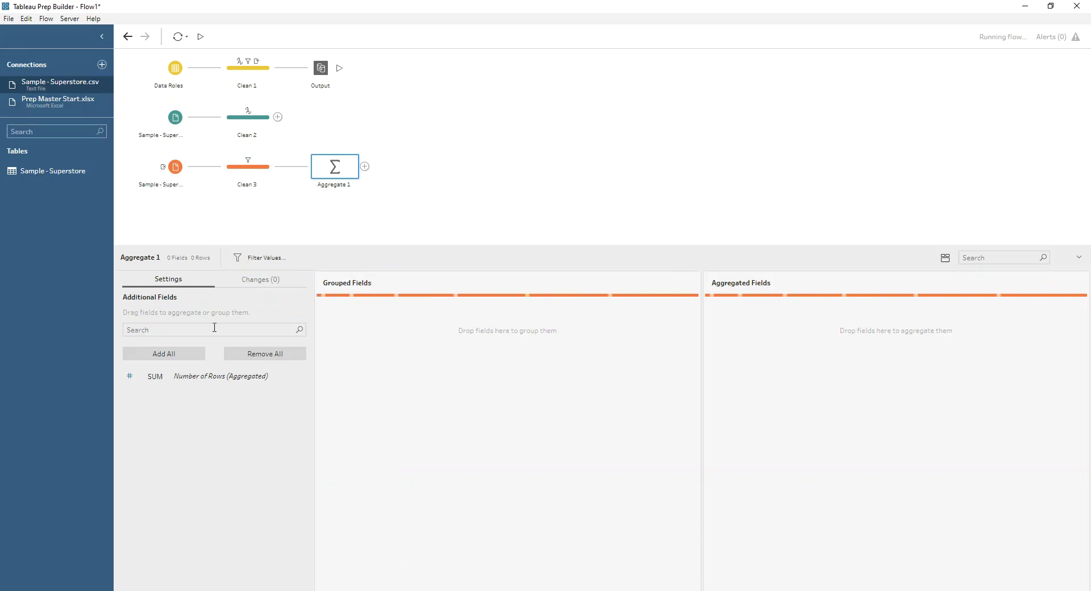
pyautogui.moveTo(193, 376); pyautogui.dragTo(412, 373)
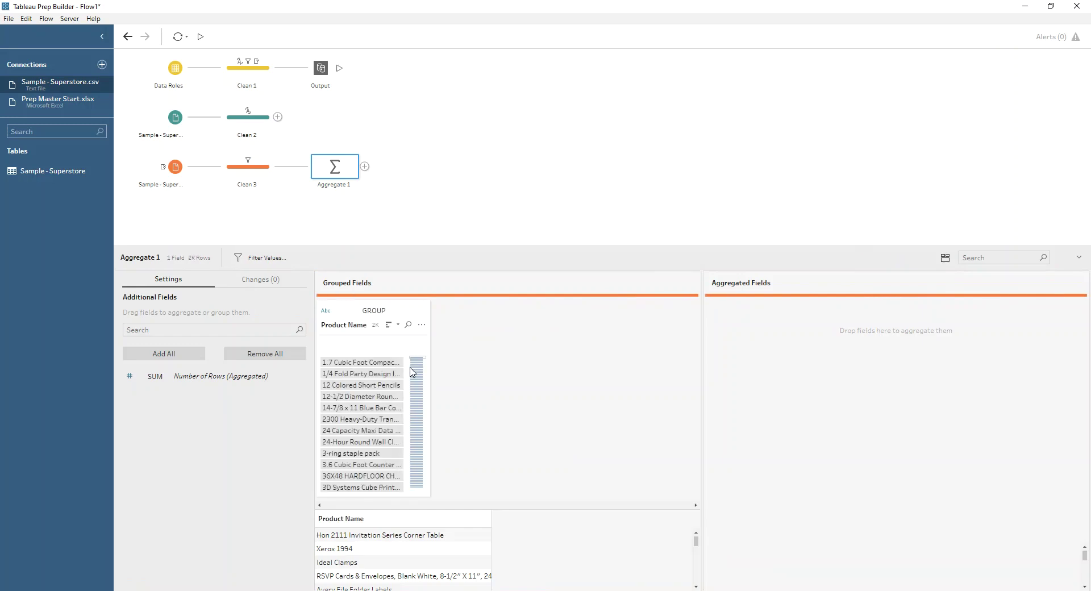
# Attach a cleaning step to Aggregate 1 and look through its Product Name values.
pyautogui.click(365, 166)
pyautogui.click(388, 179)
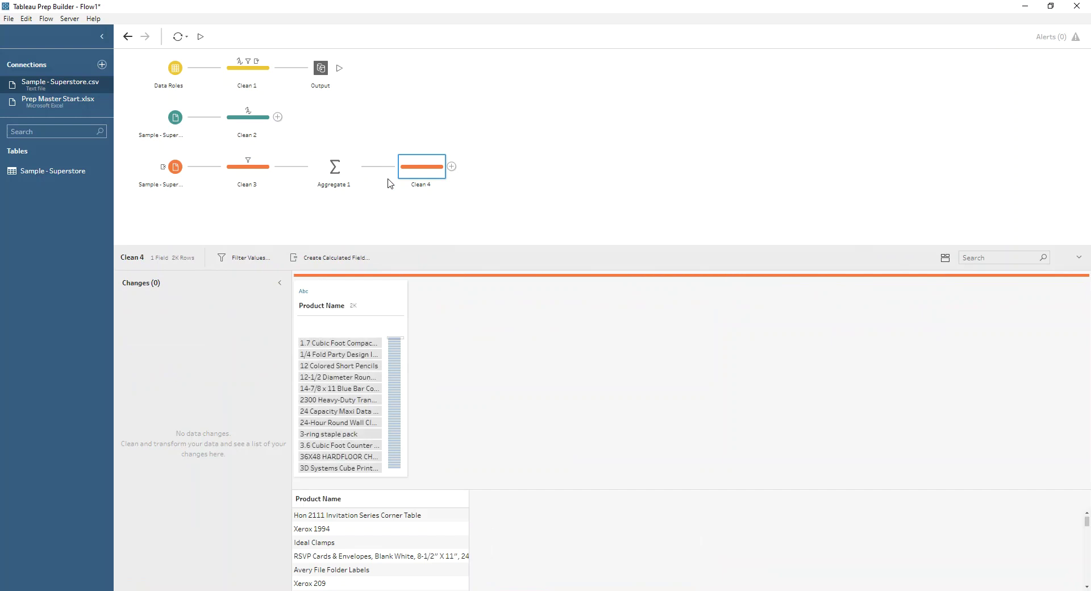
pyautogui.moveTo(400, 325)
pyautogui.scroll(-5, 400, 385)
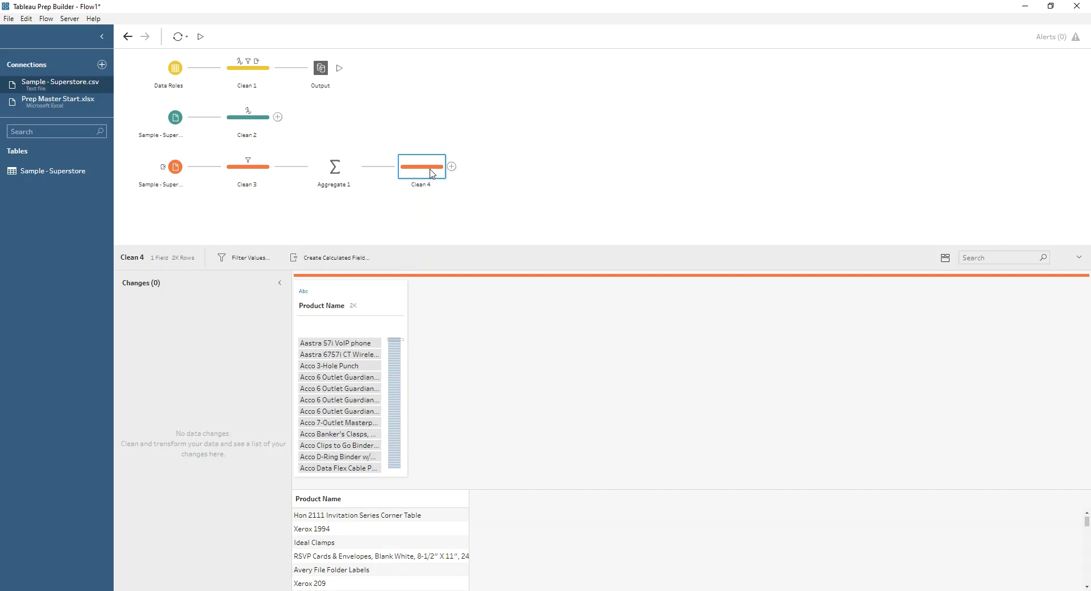
# Publish the Product Name field from Clean 4 as a data role named Product Name in the Demos project, replacing the existing one.
pyautogui.click(398, 306)
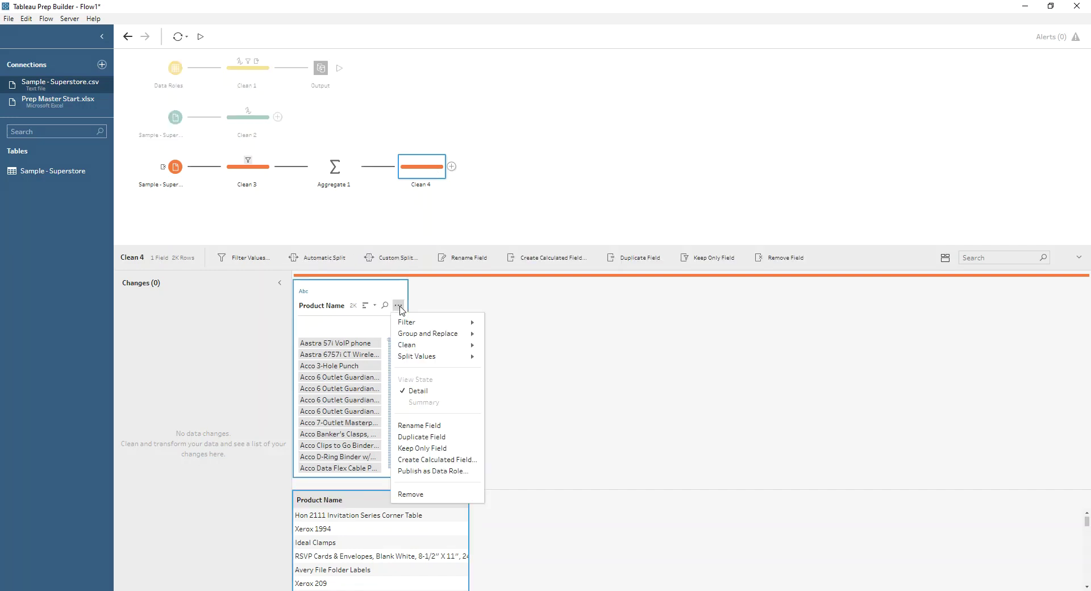
pyautogui.click(440, 471)
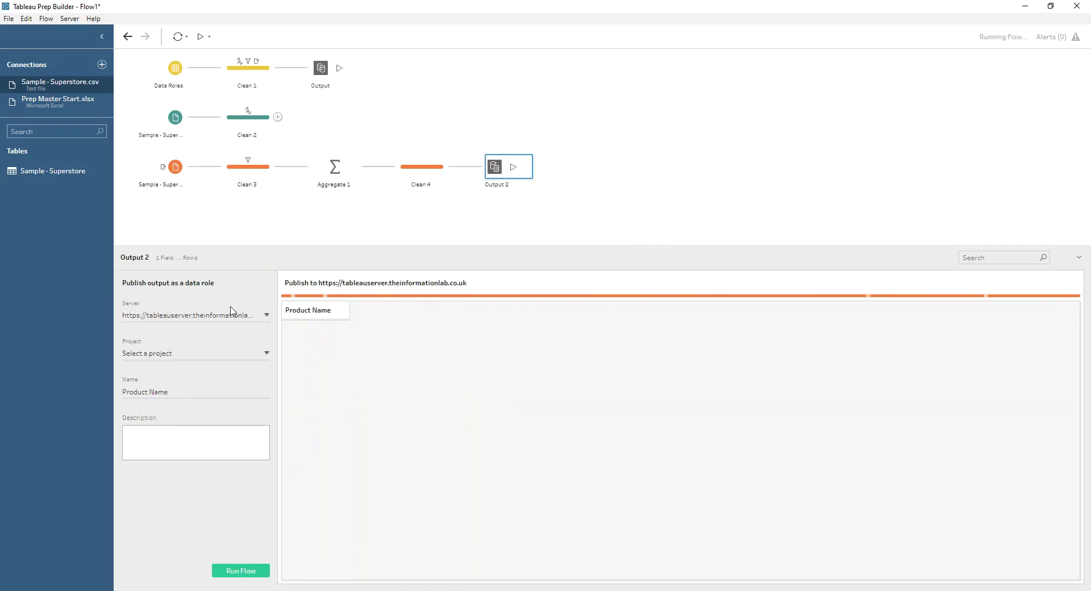
pyautogui.click(189, 355)
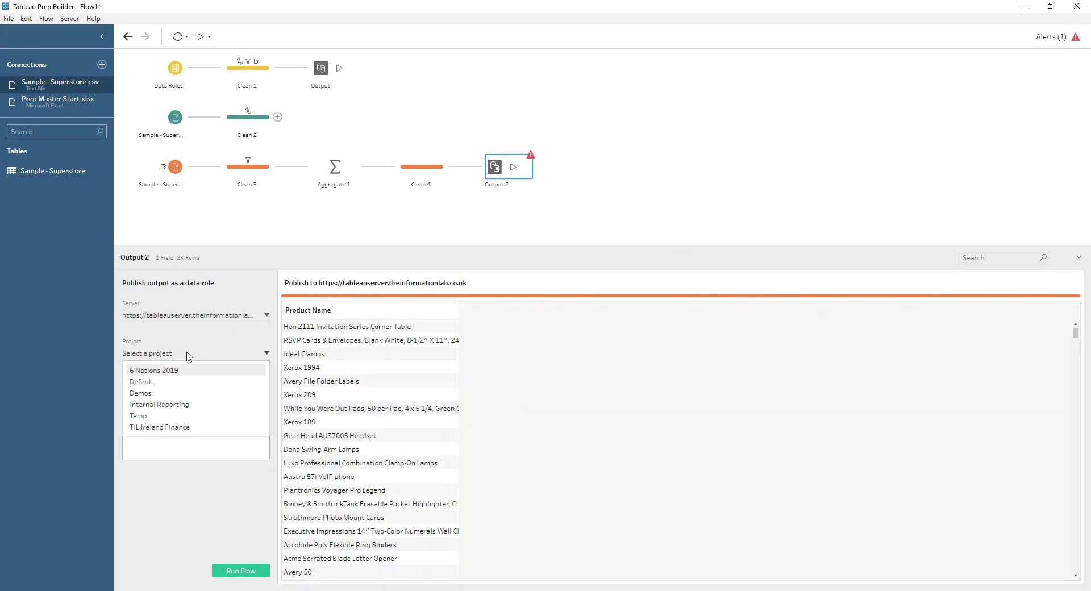
pyautogui.click(164, 396)
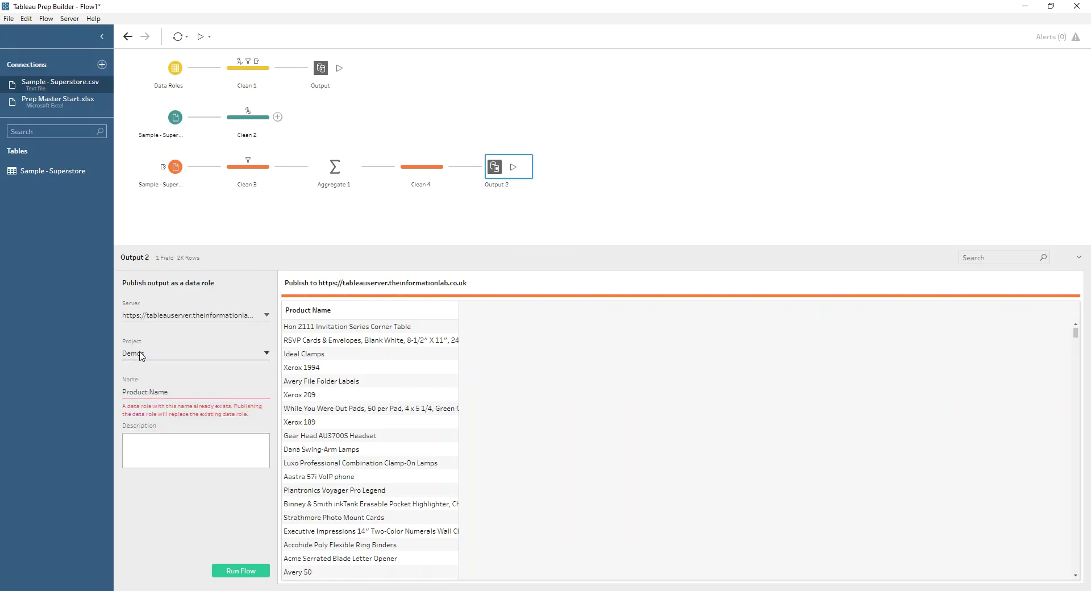
pyautogui.click(142, 393)
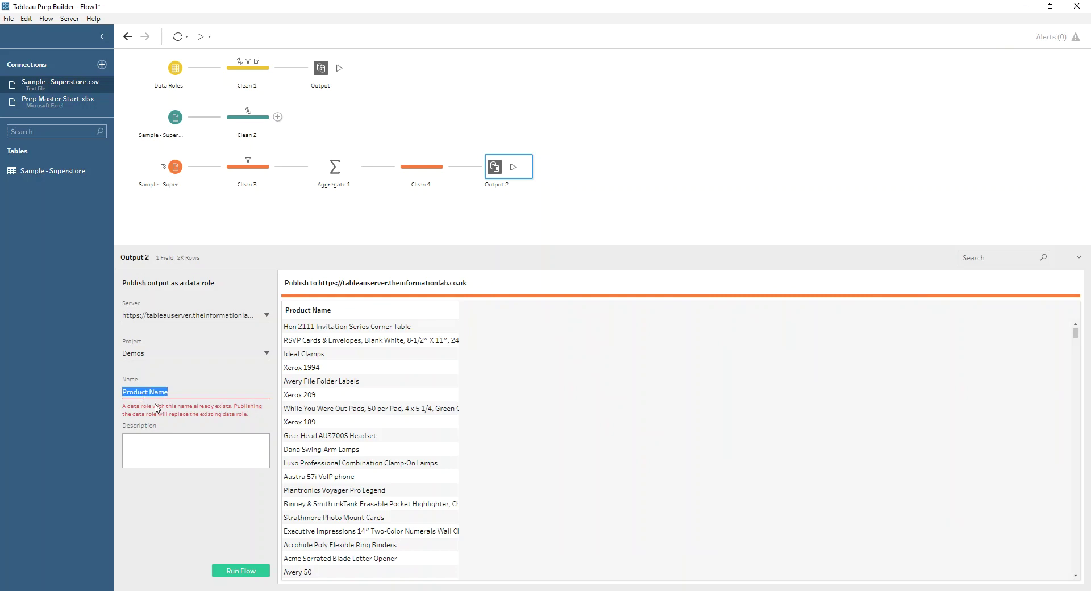
pyautogui.click(246, 573)
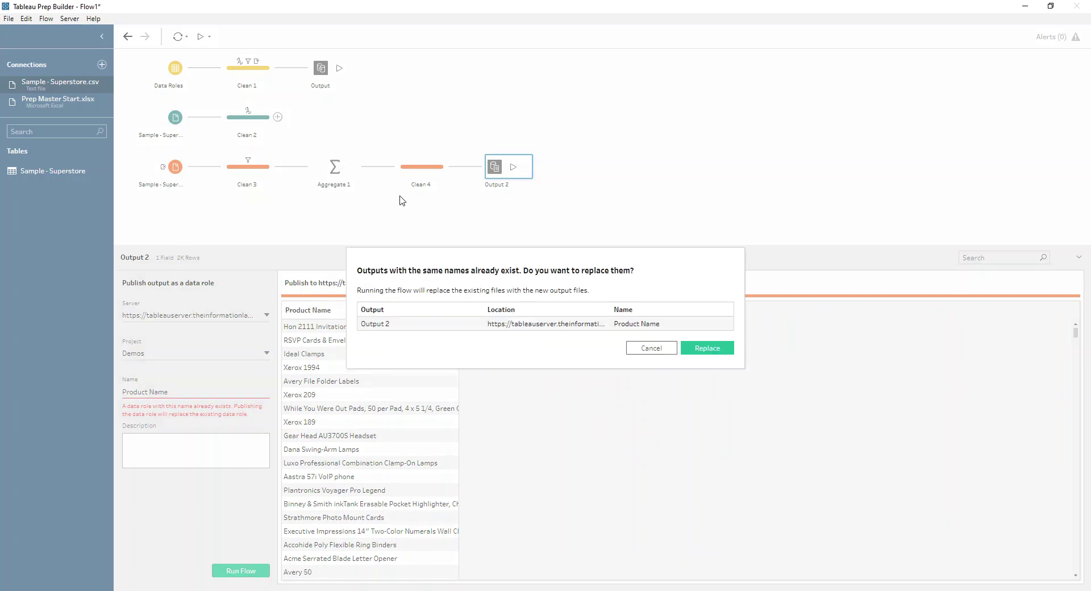
pyautogui.click(706, 348)
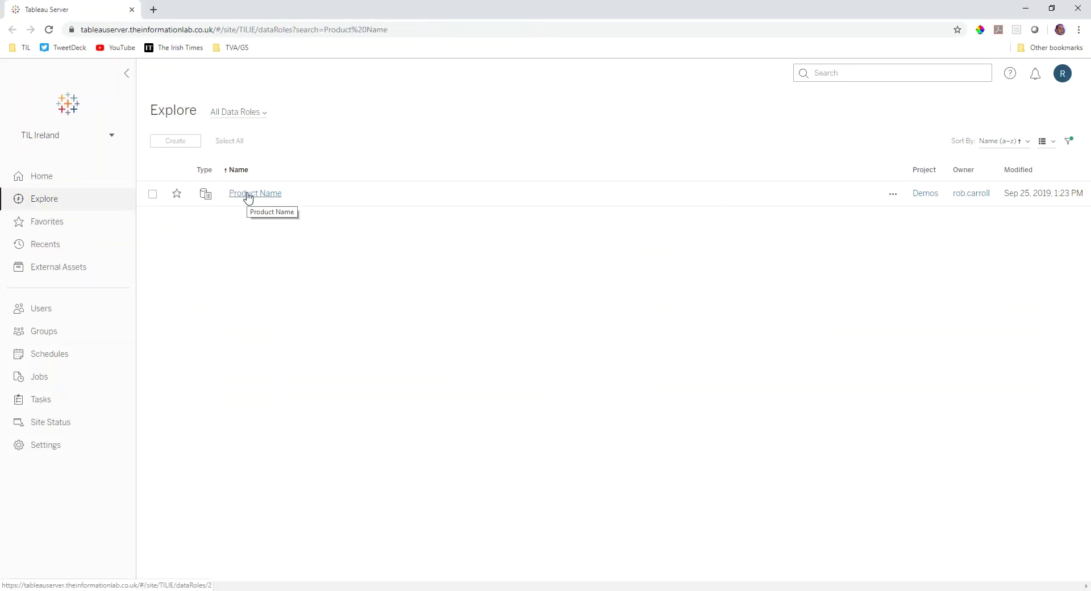
# On Tableau Server, list all data roles and examine the definition and values of the published Product Name role.
pyautogui.click(229, 113)
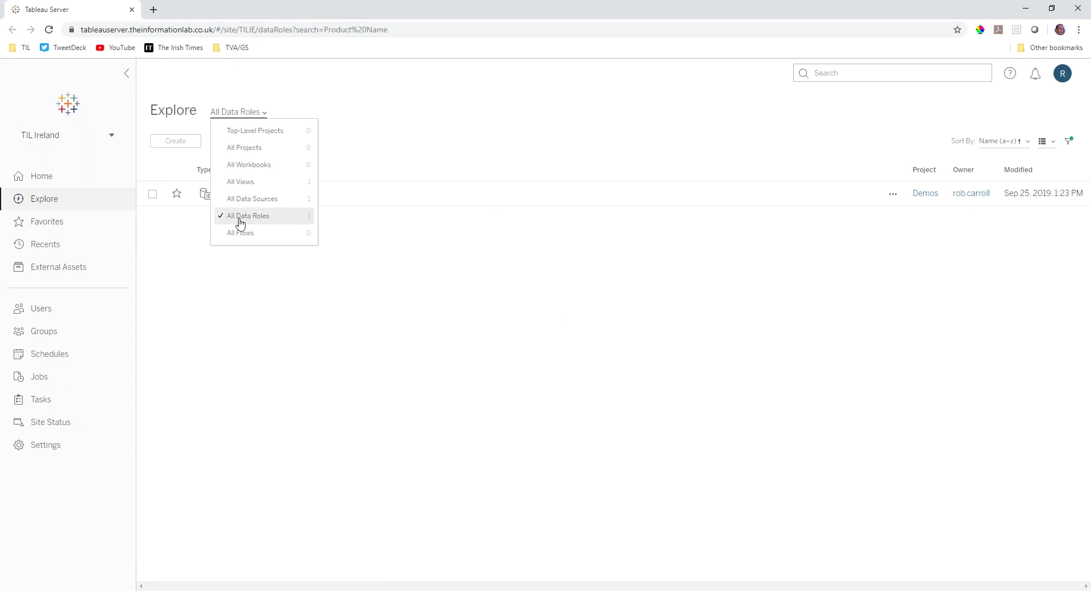
pyautogui.click(263, 220)
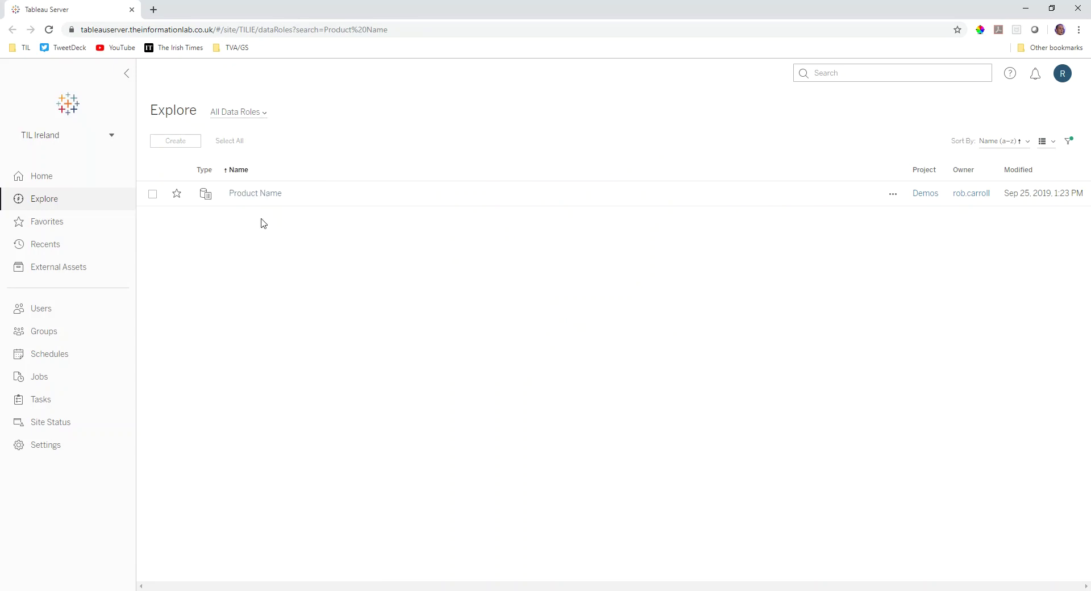
pyautogui.click(263, 195)
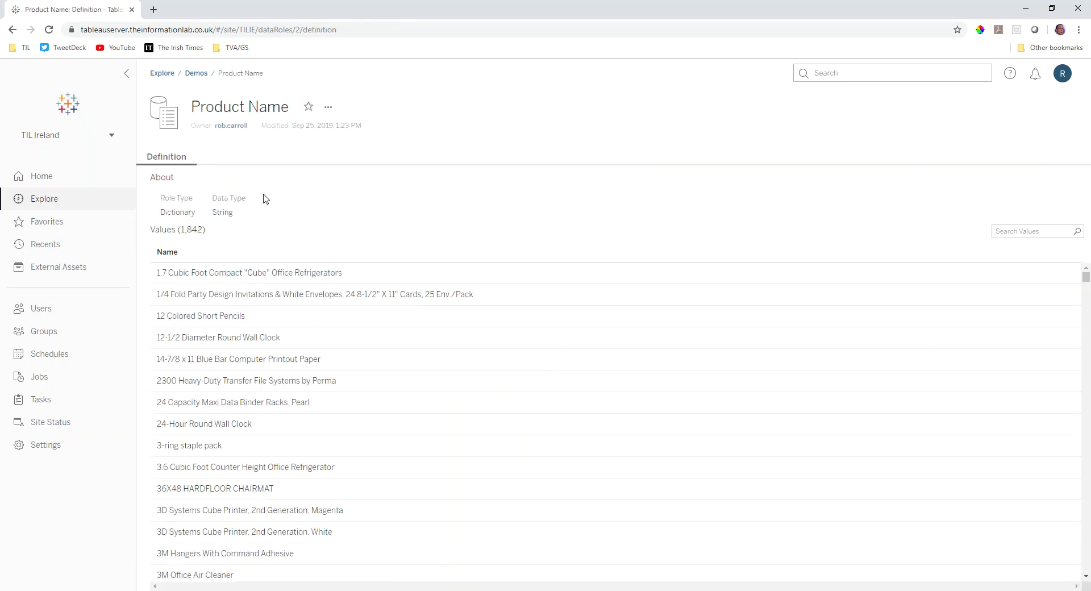
pyautogui.scroll(-6, 402, 284)
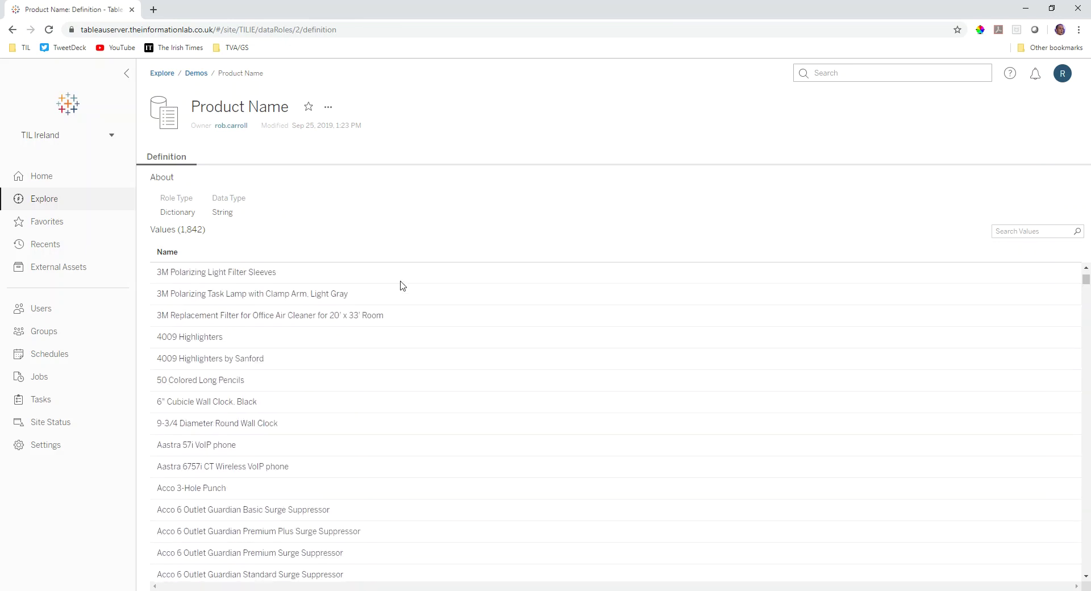
pyautogui.scroll(-8, 402, 285)
pyautogui.scroll(6, 432, 281)
pyautogui.click(1002, 231)
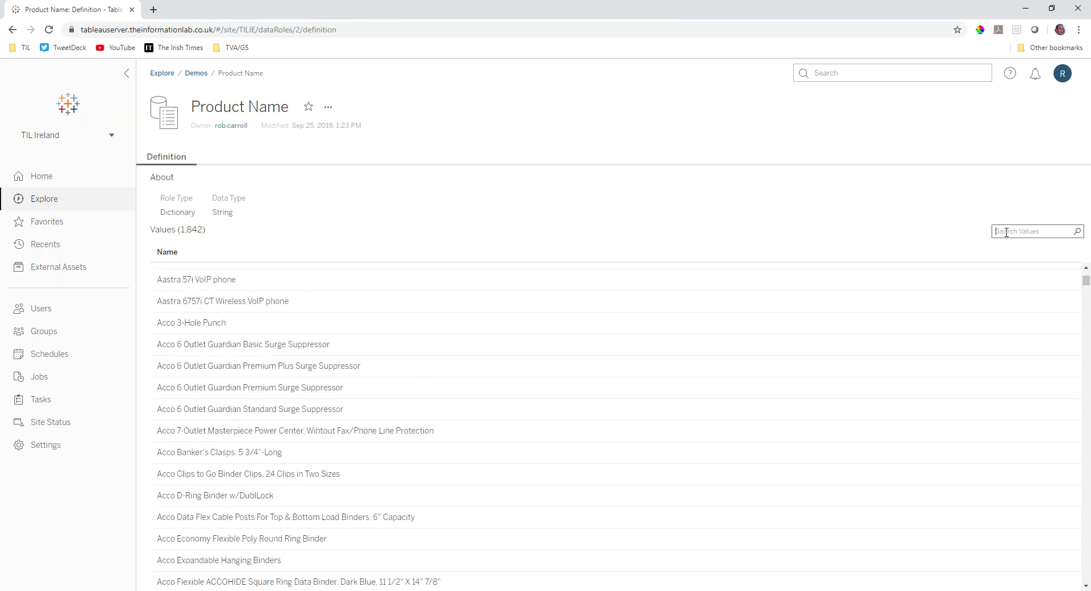
pyautogui.scroll(6, 447, 335)
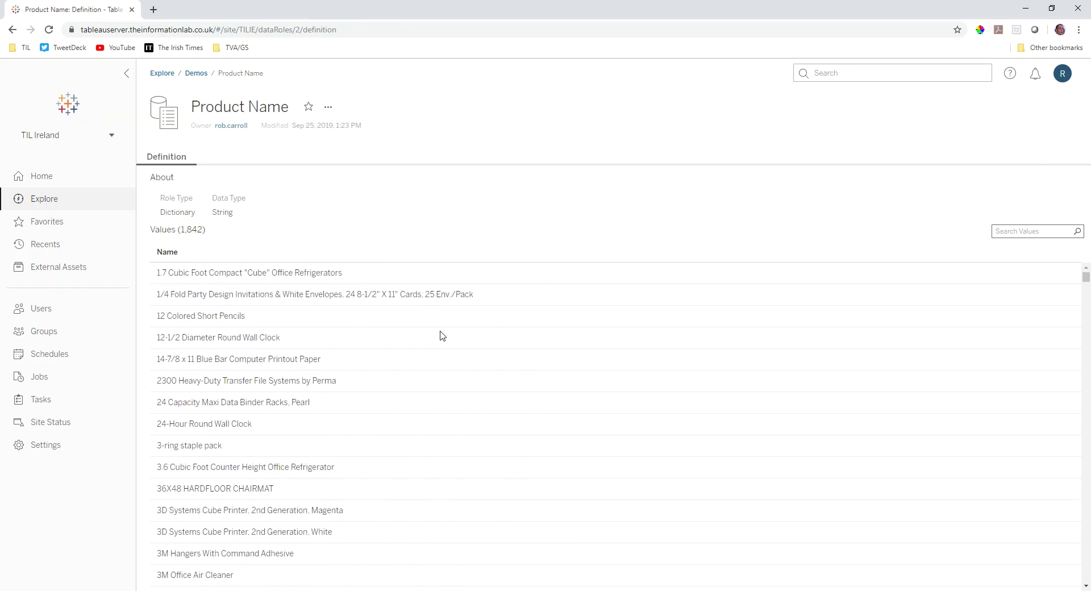
# Return to Tableau Prep Builder and dismiss the completed flow run notice.
pyautogui.click(1024, 8)
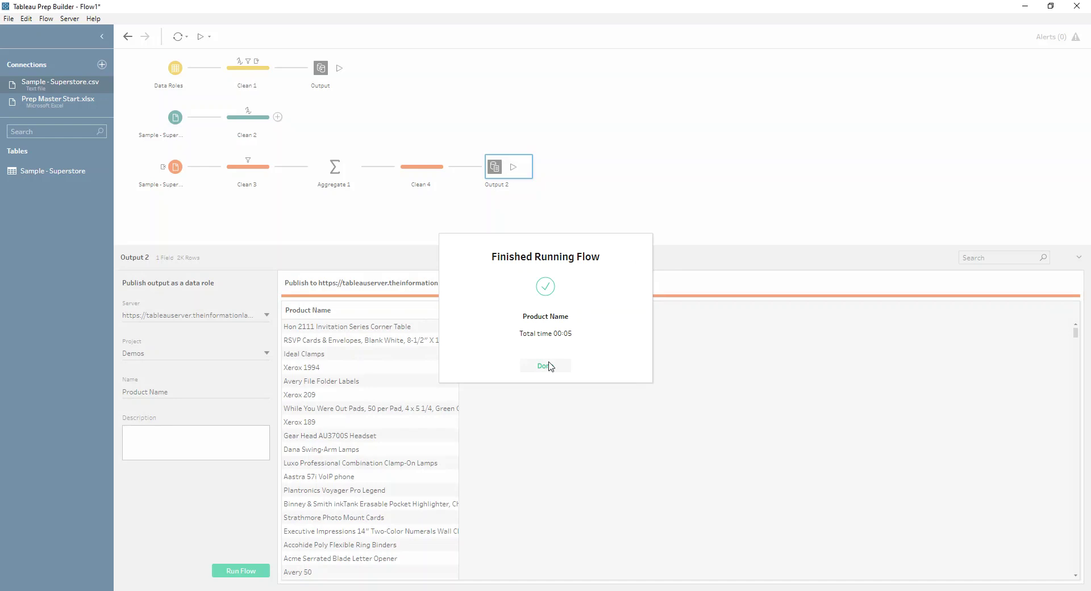
pyautogui.click(548, 366)
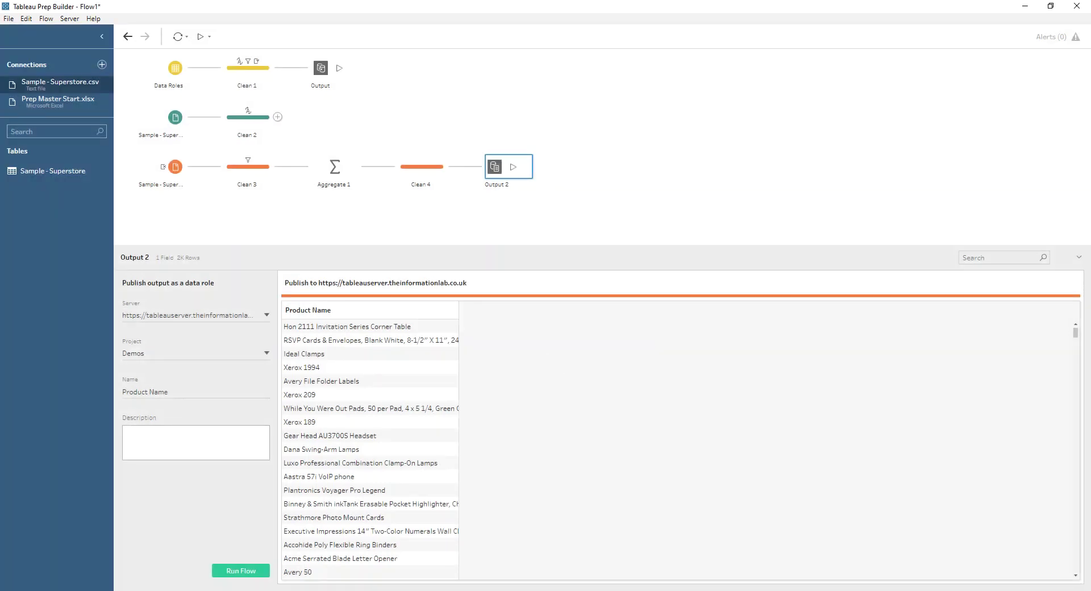